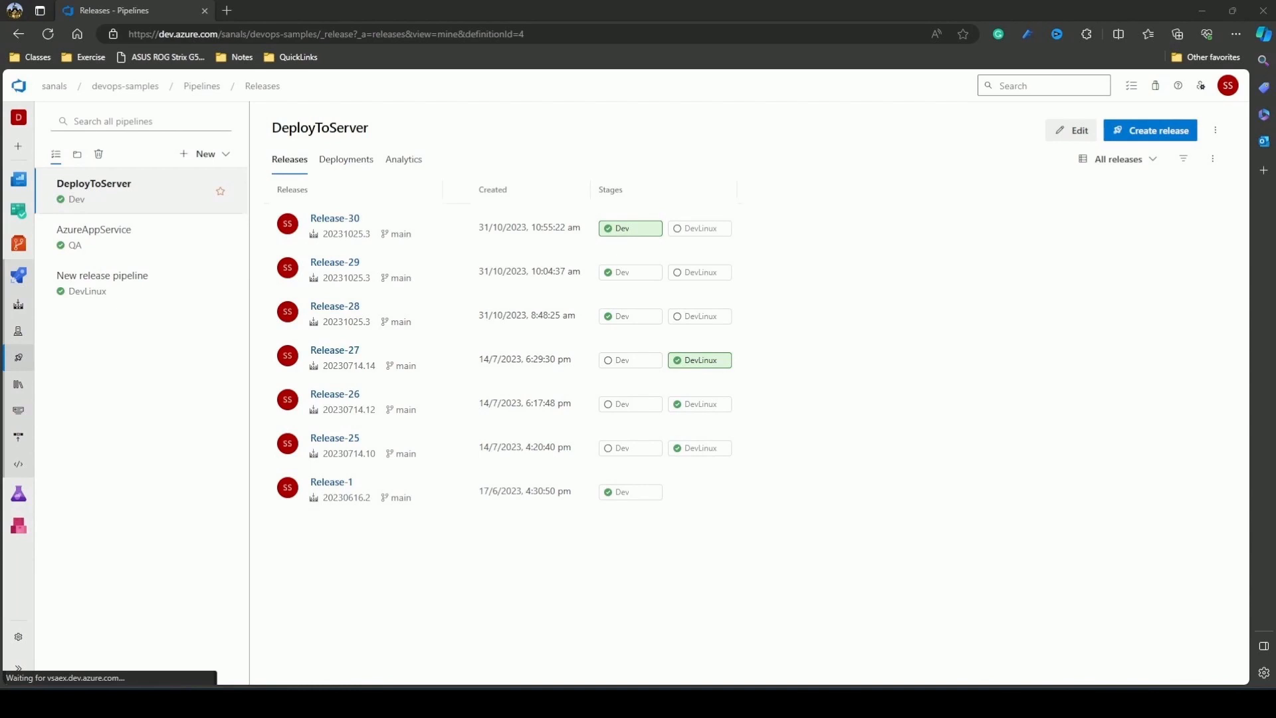
- Open the DeployToServer release pipeline for editing and show the Dev stage's IIS Deployment job settings
left_click(1060, 136)
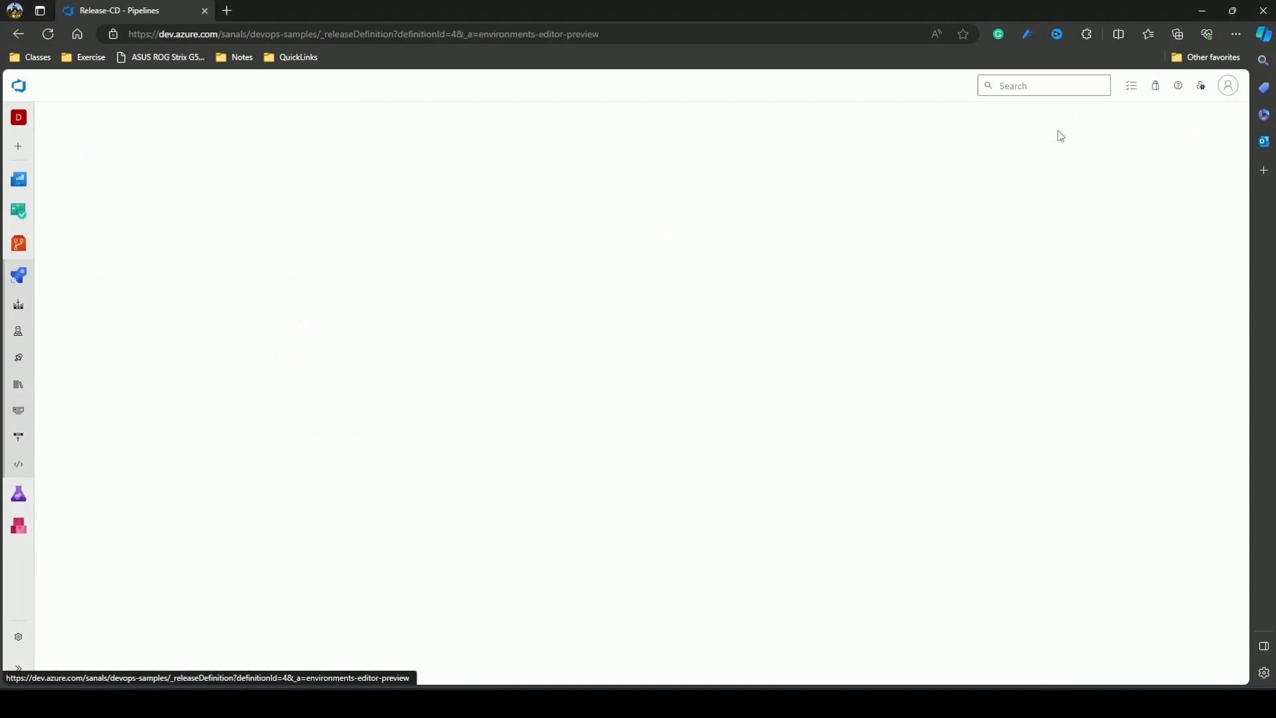
left_click(319, 298)
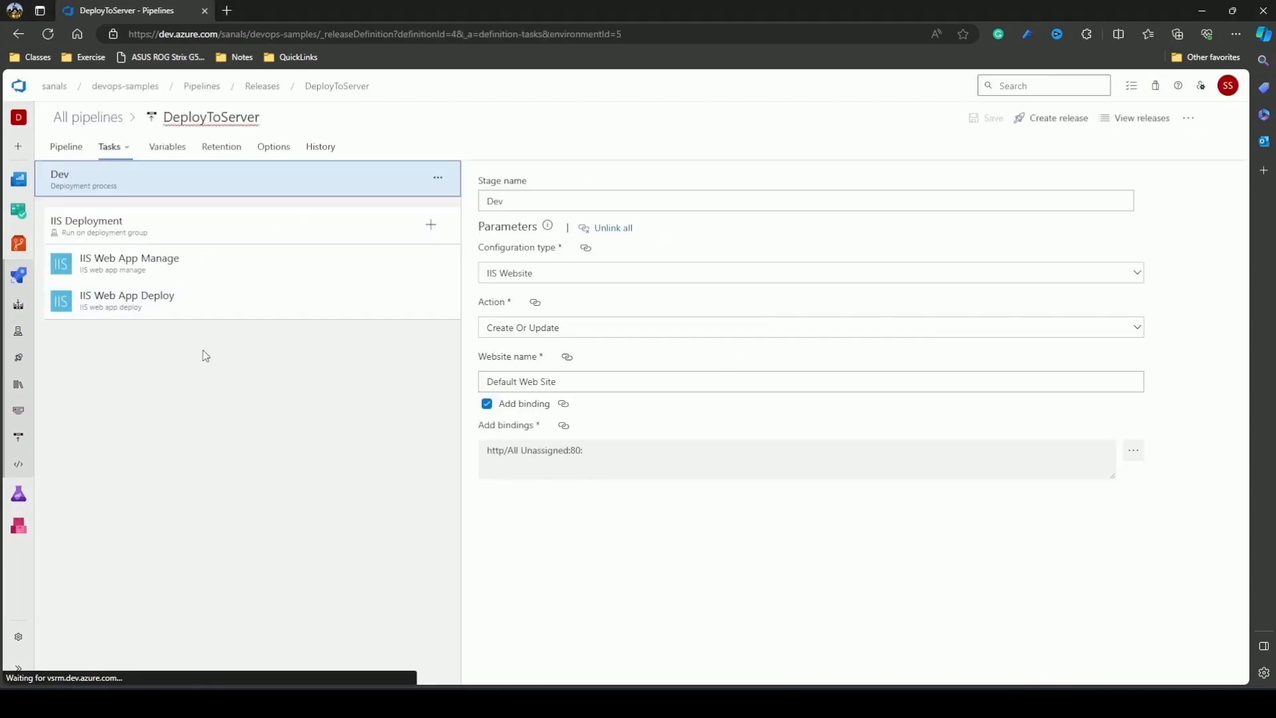
left_click(146, 224)
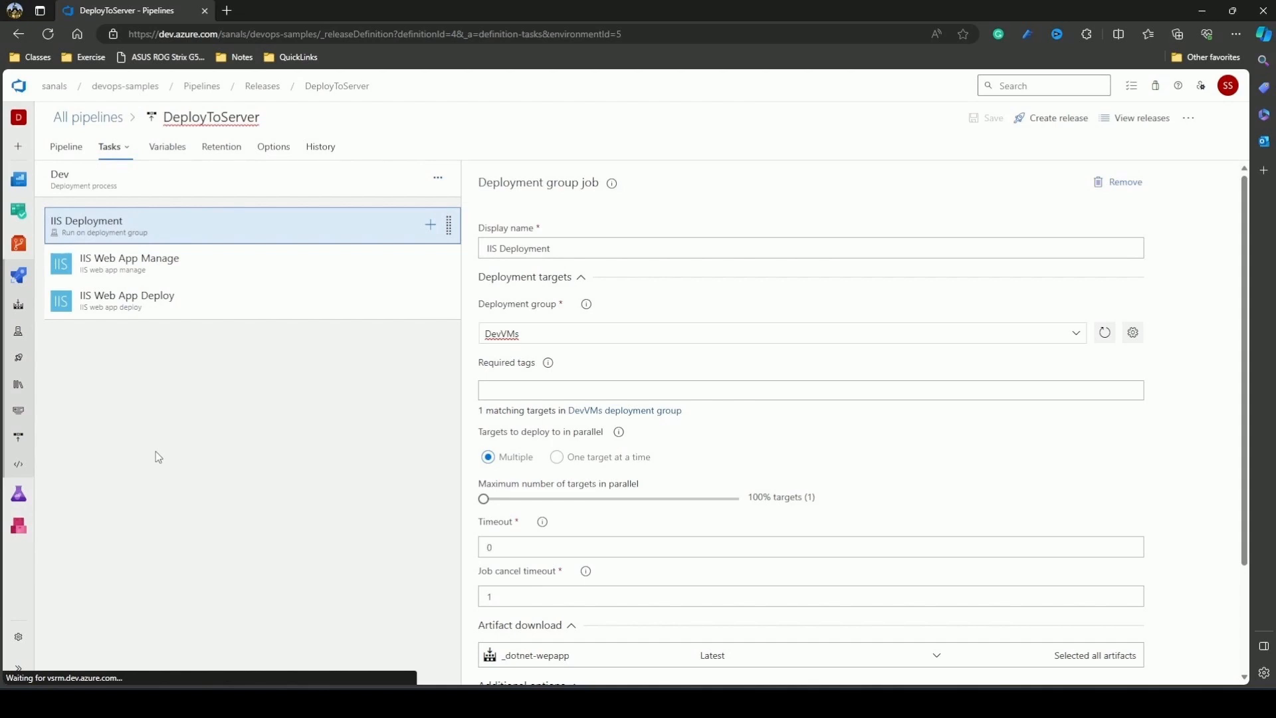
- Review the Dev stage parameters and the settings of the IIS Web App Manage and IIS Web App Deploy tasks
left_click(148, 186)
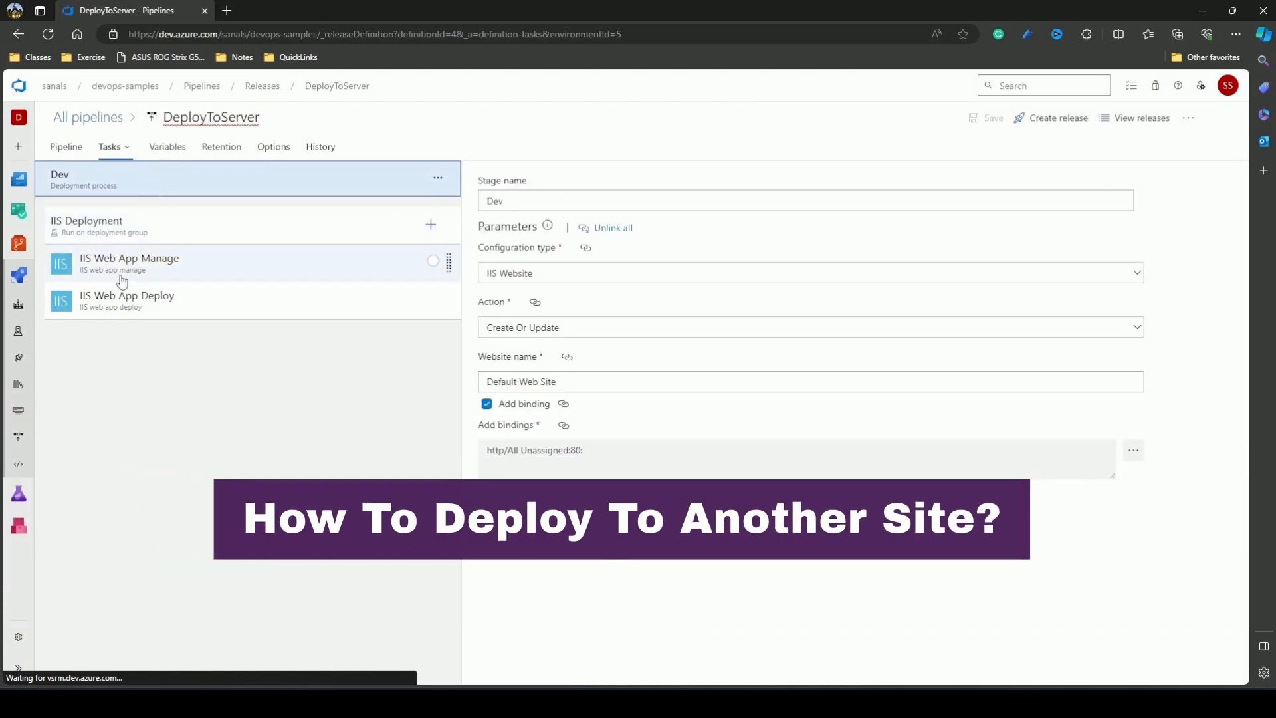
left_click(160, 304)
left_click(287, 280)
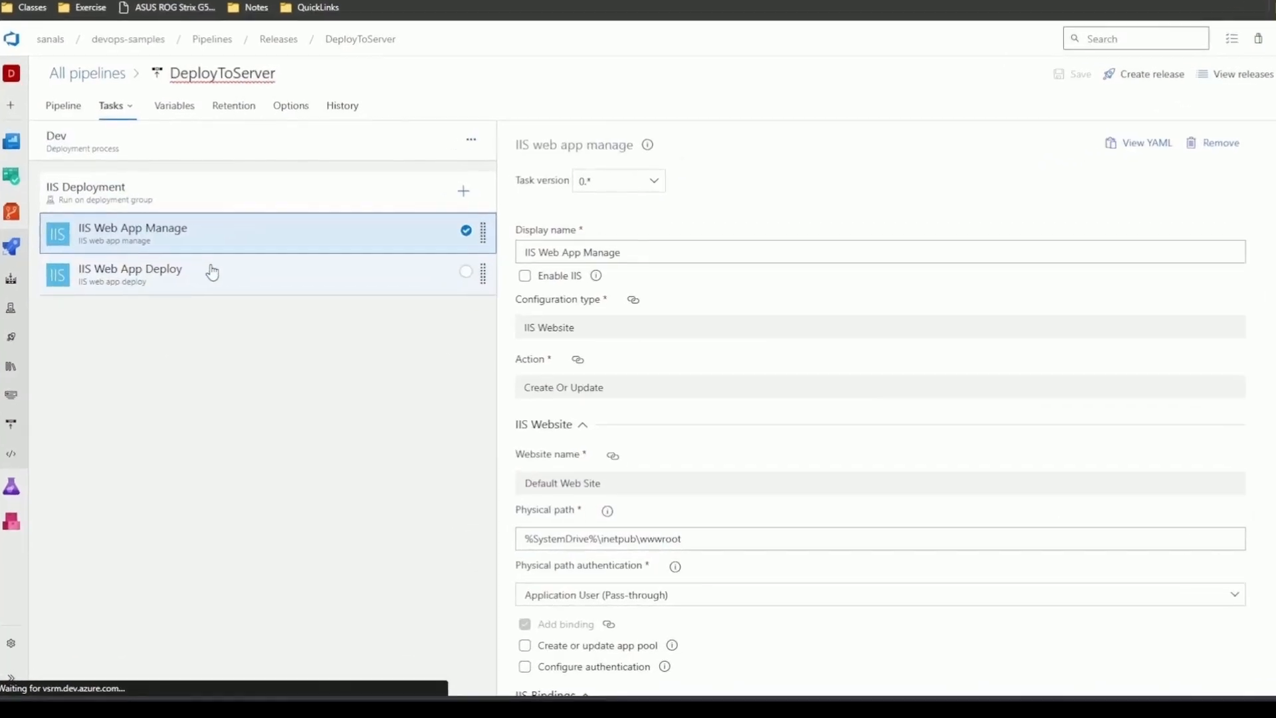
left_click(212, 272)
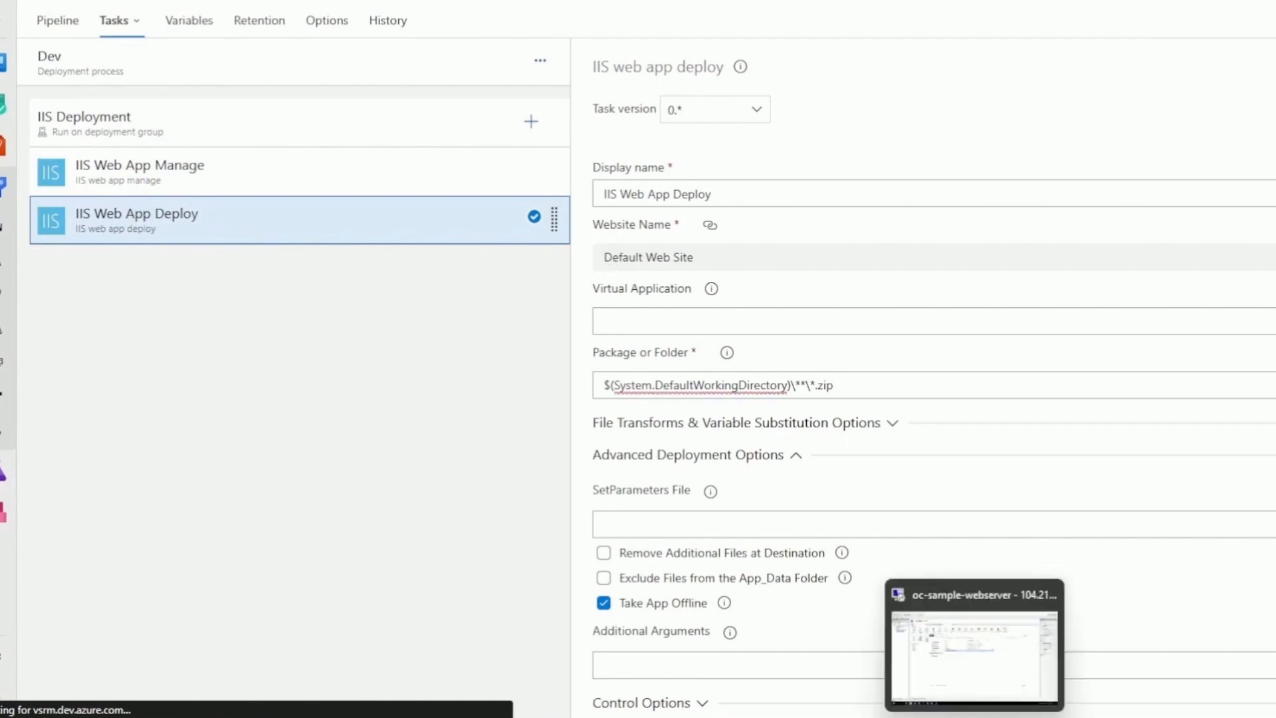
- Switch to the oc-sample-webserver remote desktop session, maximize it and look at the sites in IIS Manager
left_click(959, 664)
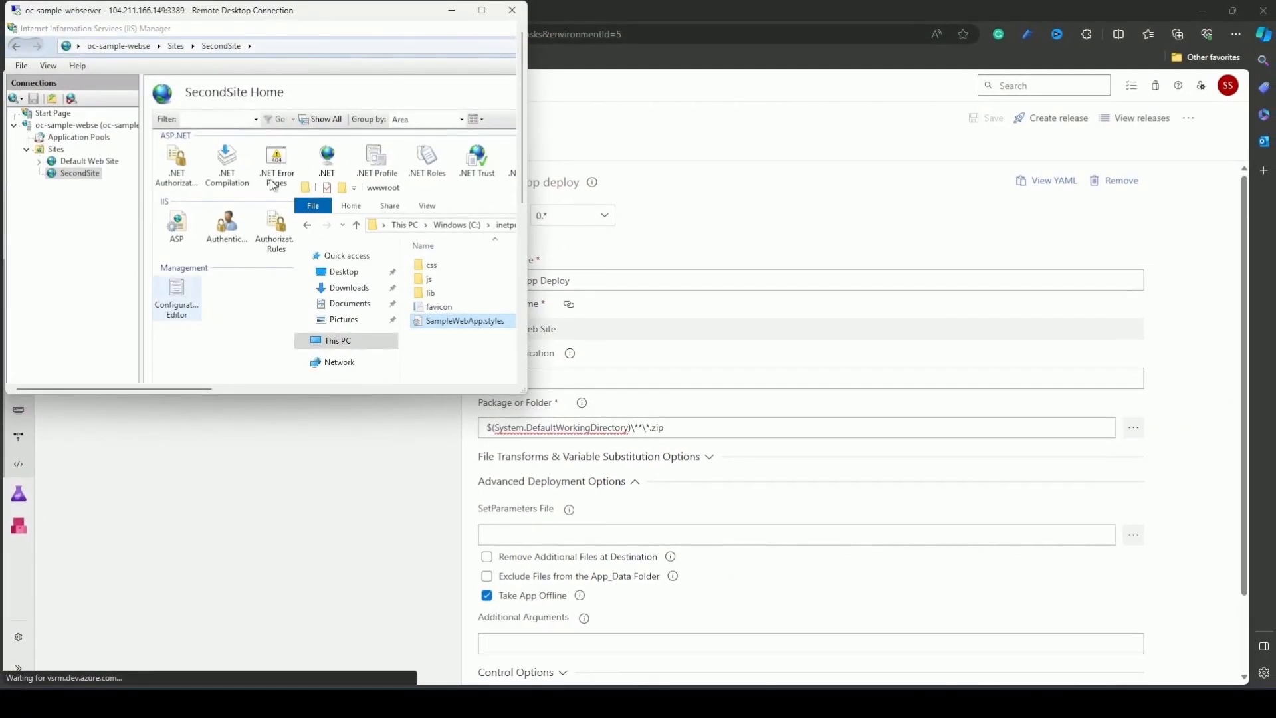
left_click(481, 10)
left_click(78, 144)
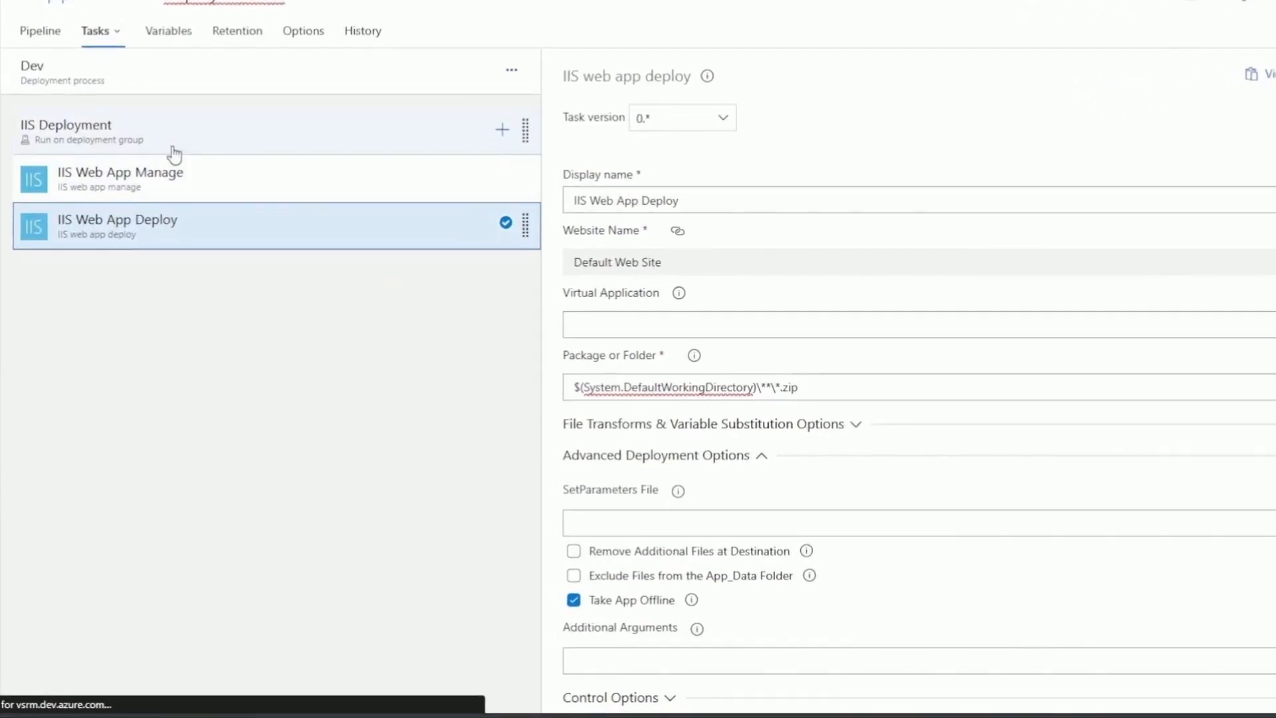
- Copy the SecondSite name from IIS Manager and use it as the Dev stage's website name in the release pipeline
left_click(192, 90)
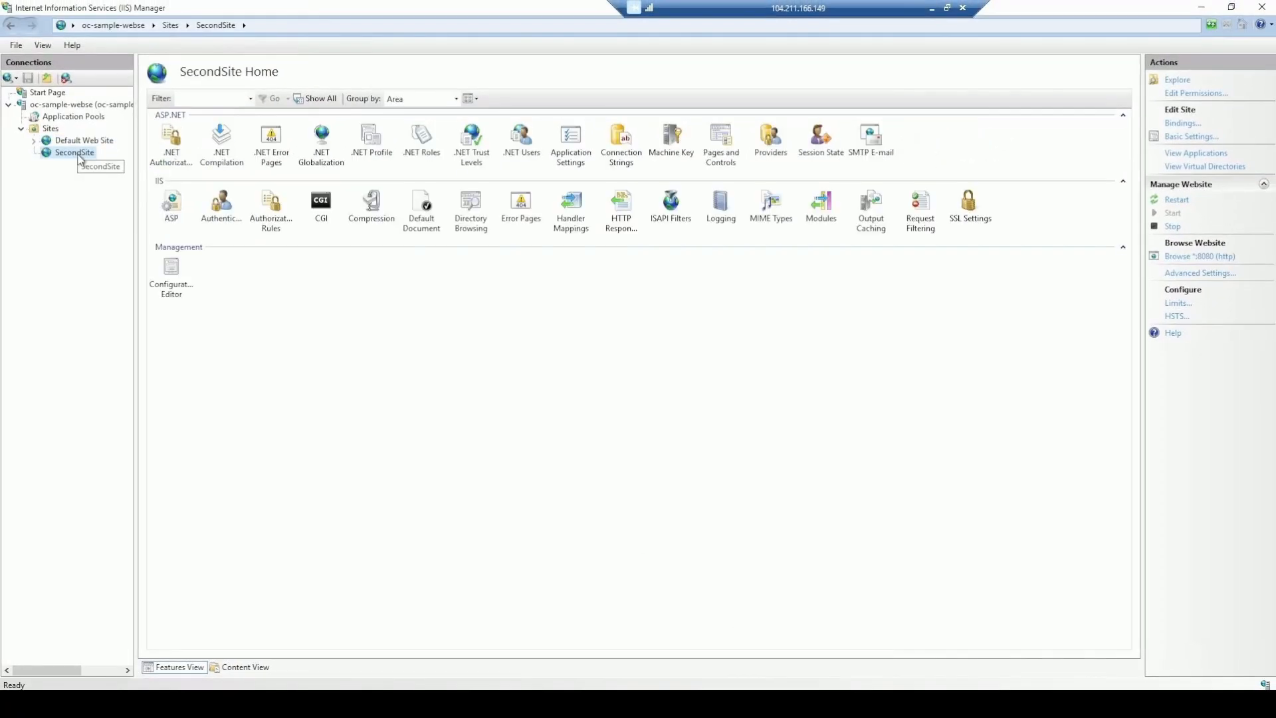
left_click(78, 153)
key("ctrl+c")
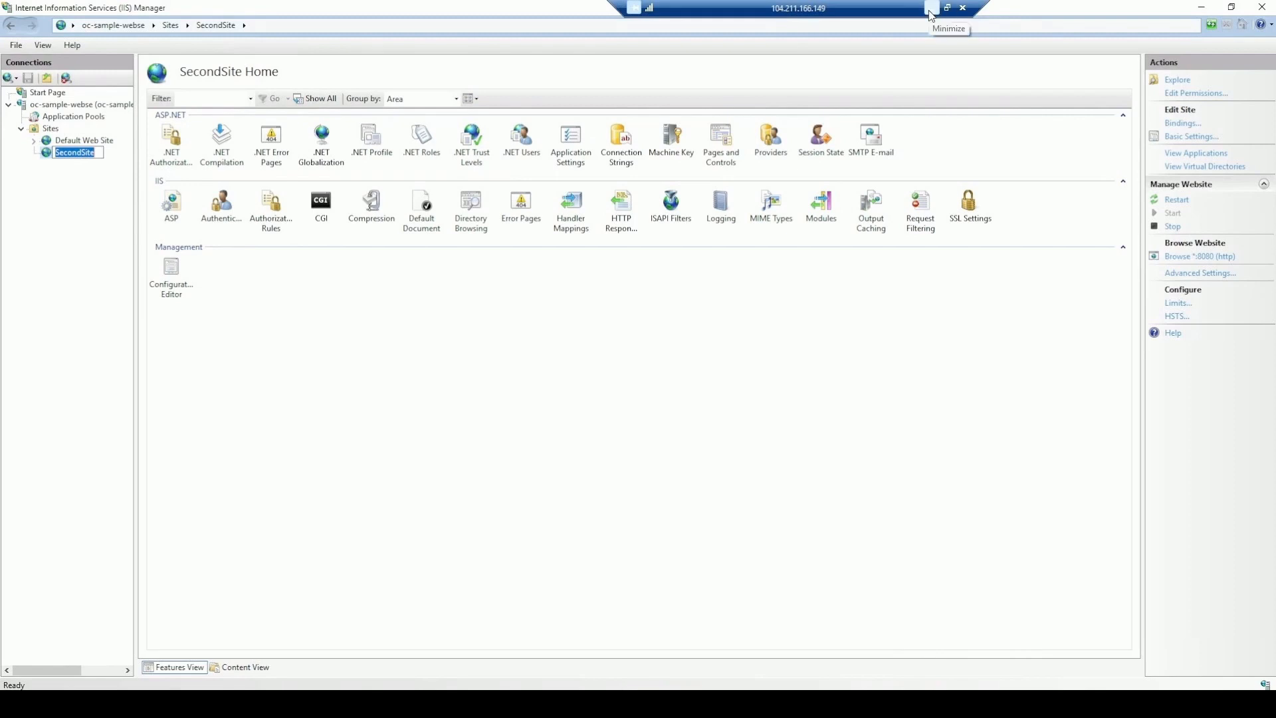
key("Escape")
left_click(929, 11)
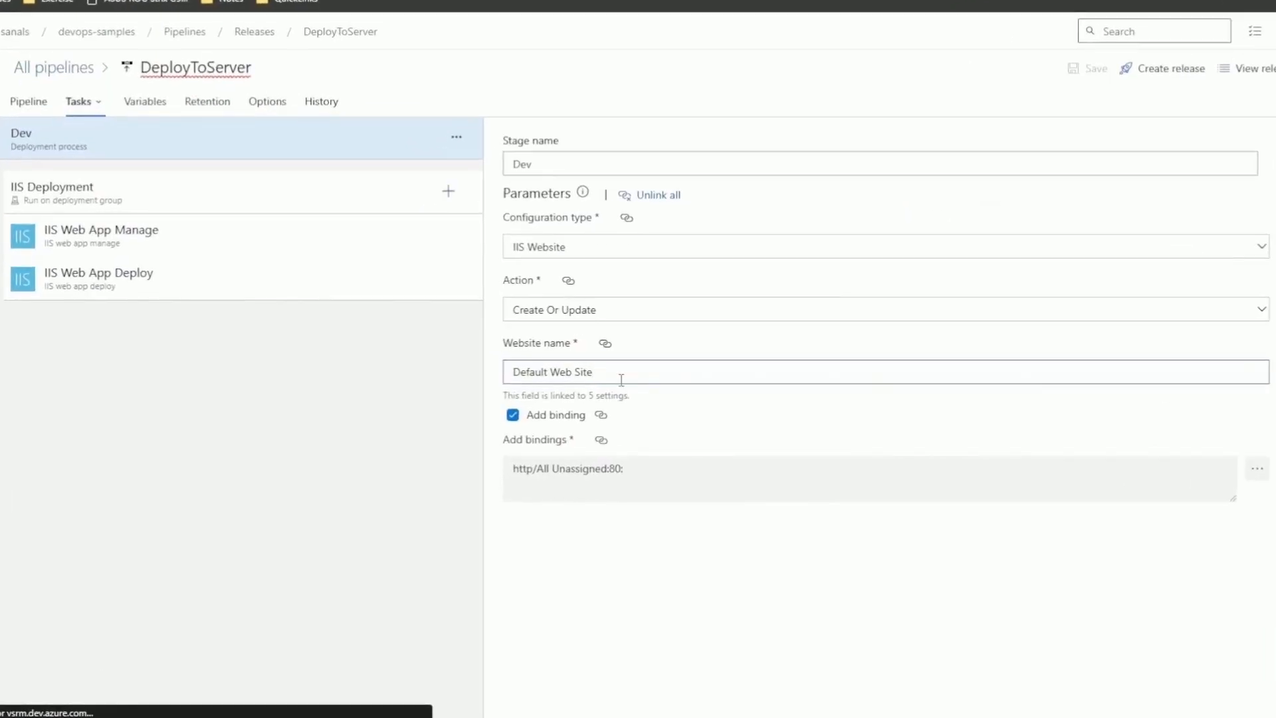
left_click_drag(621, 378, 368, 382)
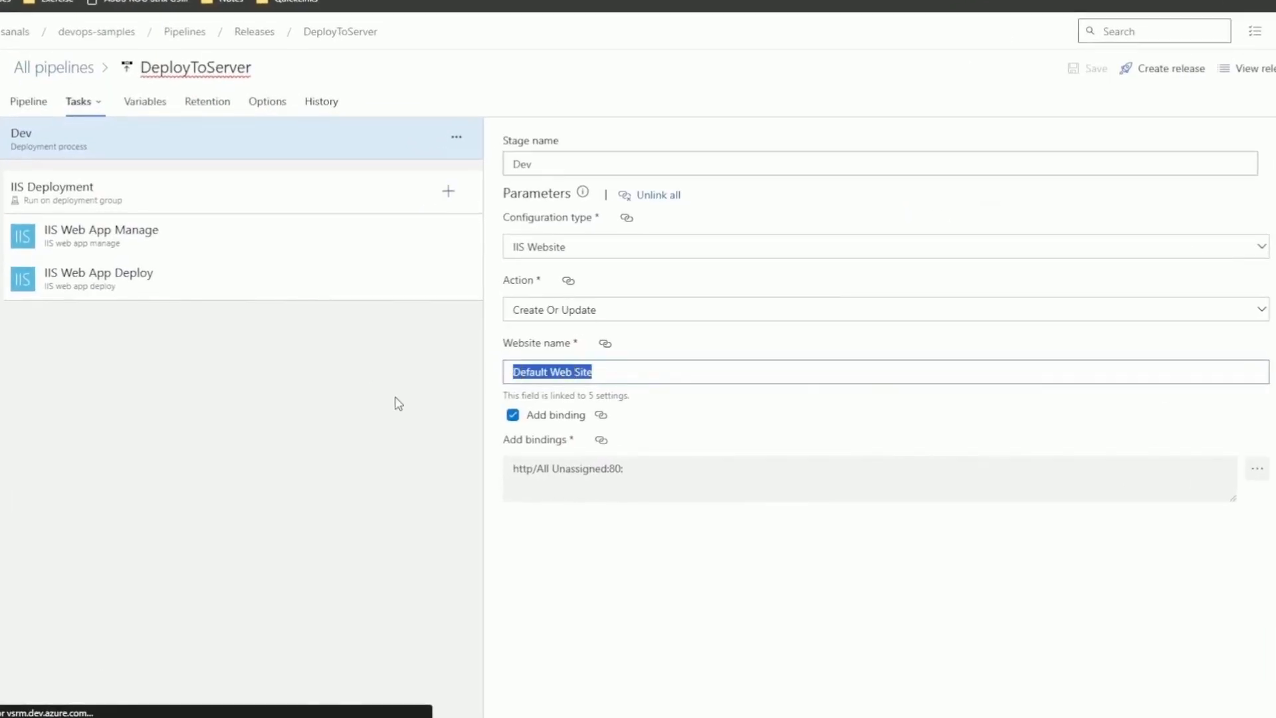
key("ctrl+v")
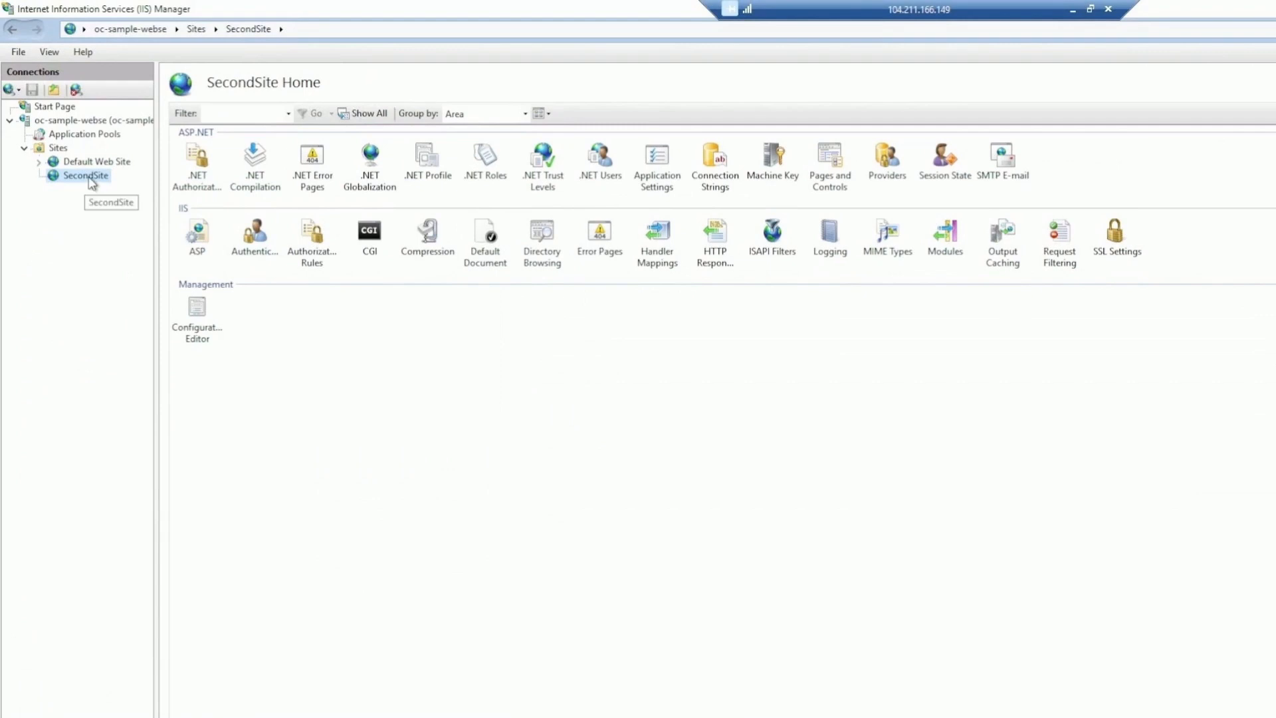
- Check SecondSite's bindings in IIS Manager and set the Dev stage's http binding port to 8080
right_click(87, 175)
left_click(172, 265)
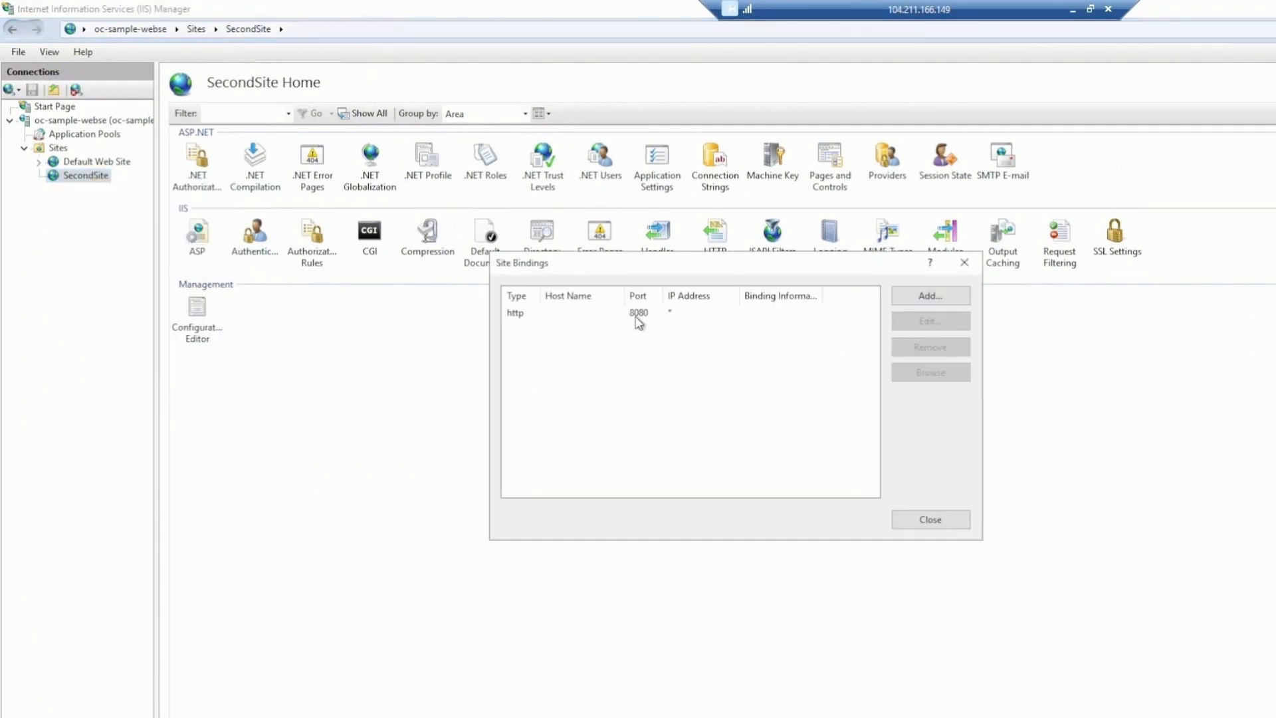
left_click(965, 269)
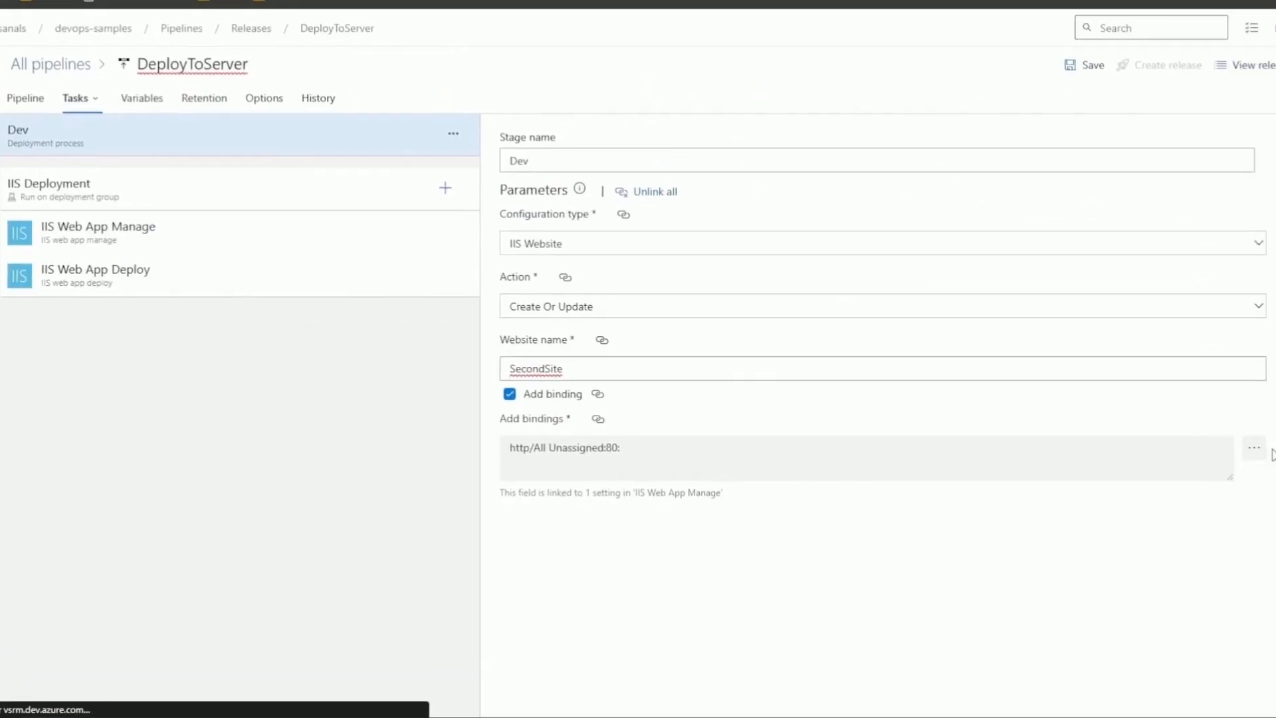
left_click(1254, 448)
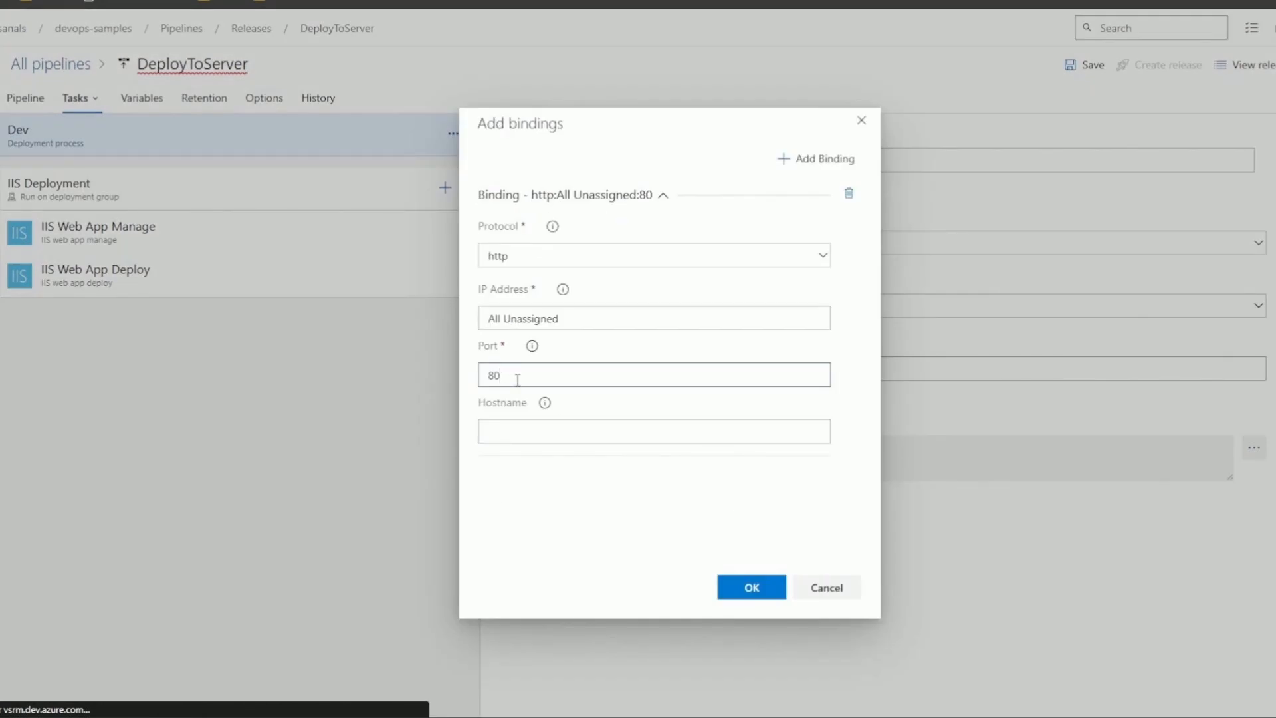
type("80")
left_click(749, 588)
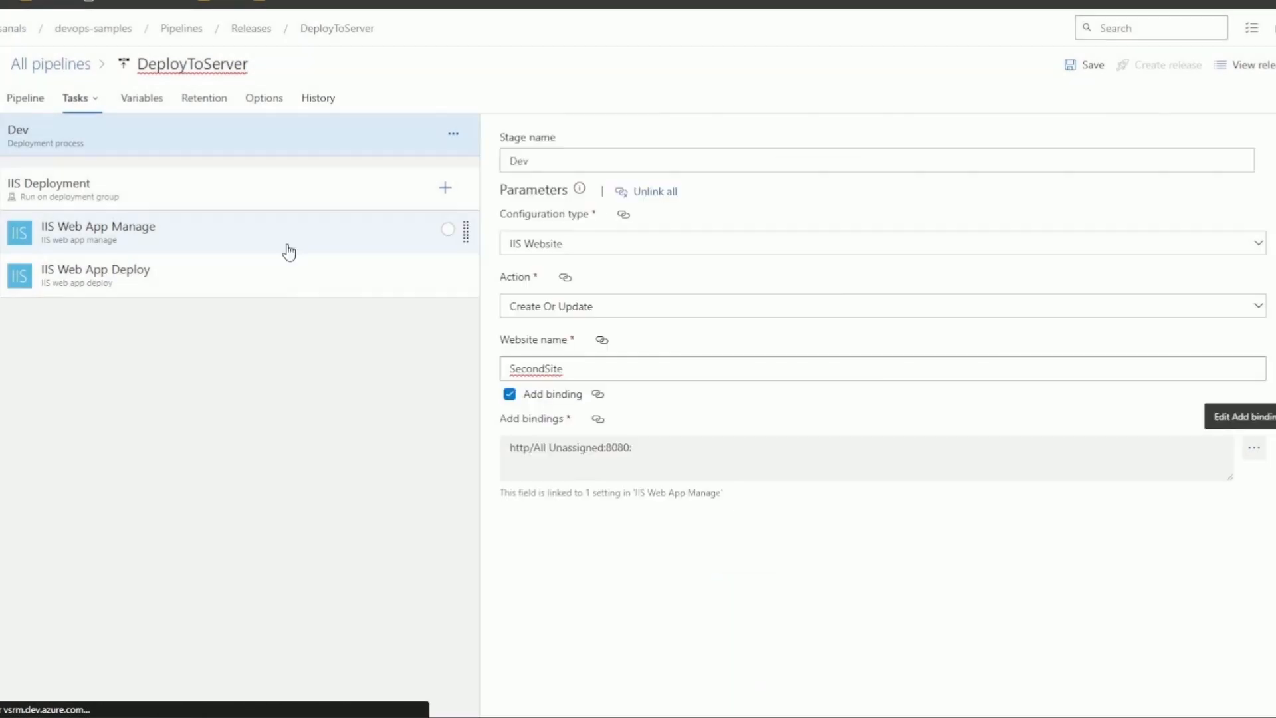
- Show the IIS Web App Manage task settings and explore SecondSite's folder from IIS Manager on the server
left_click(289, 253)
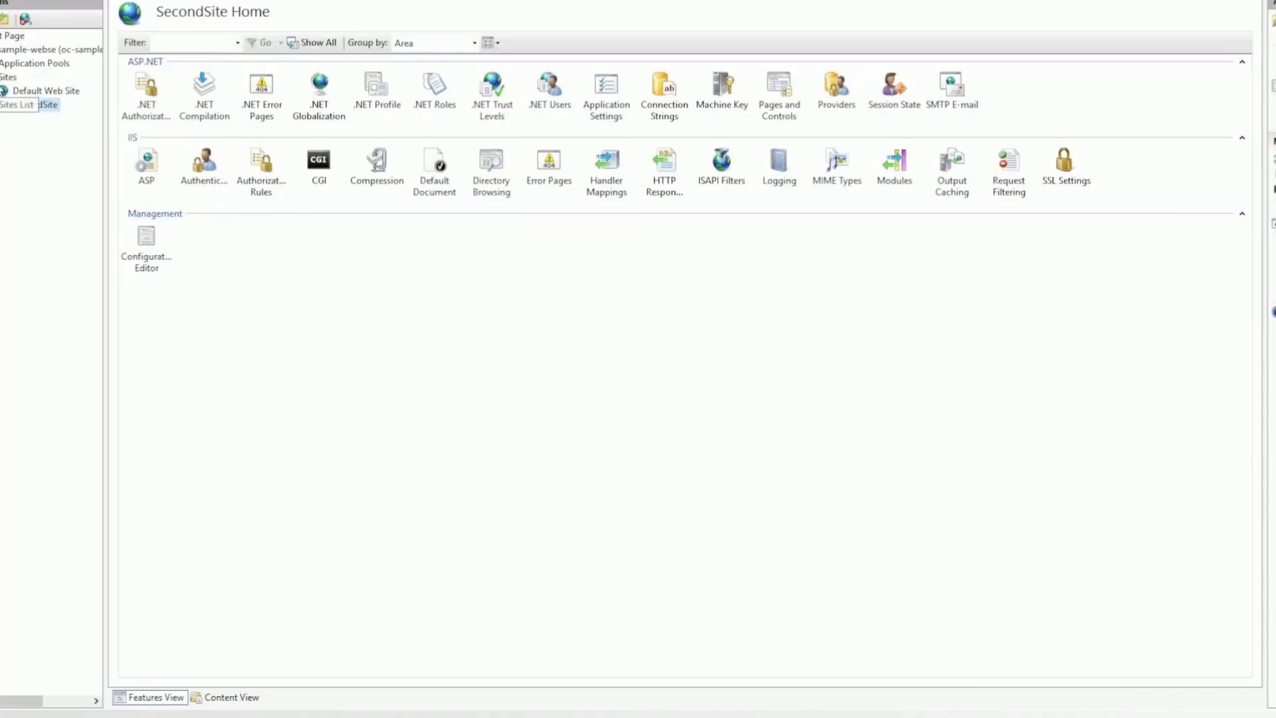
right_click(51, 106)
left_click(121, 111)
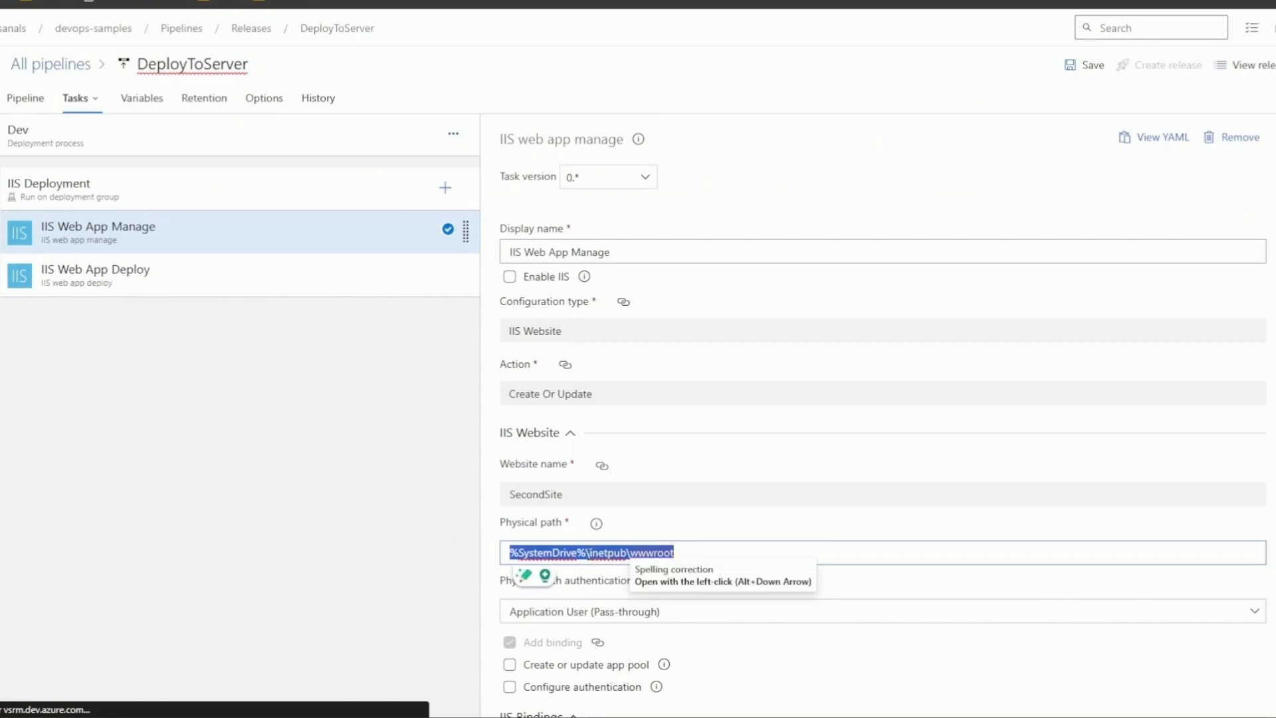
- Set the physical path of IIS Web App Manage to %SystemDrive%\sites\secondsite and save the pipeline
left_click(589, 552)
left_click_drag(589, 552, 681, 555)
type("C:\\sites\\secondsite")
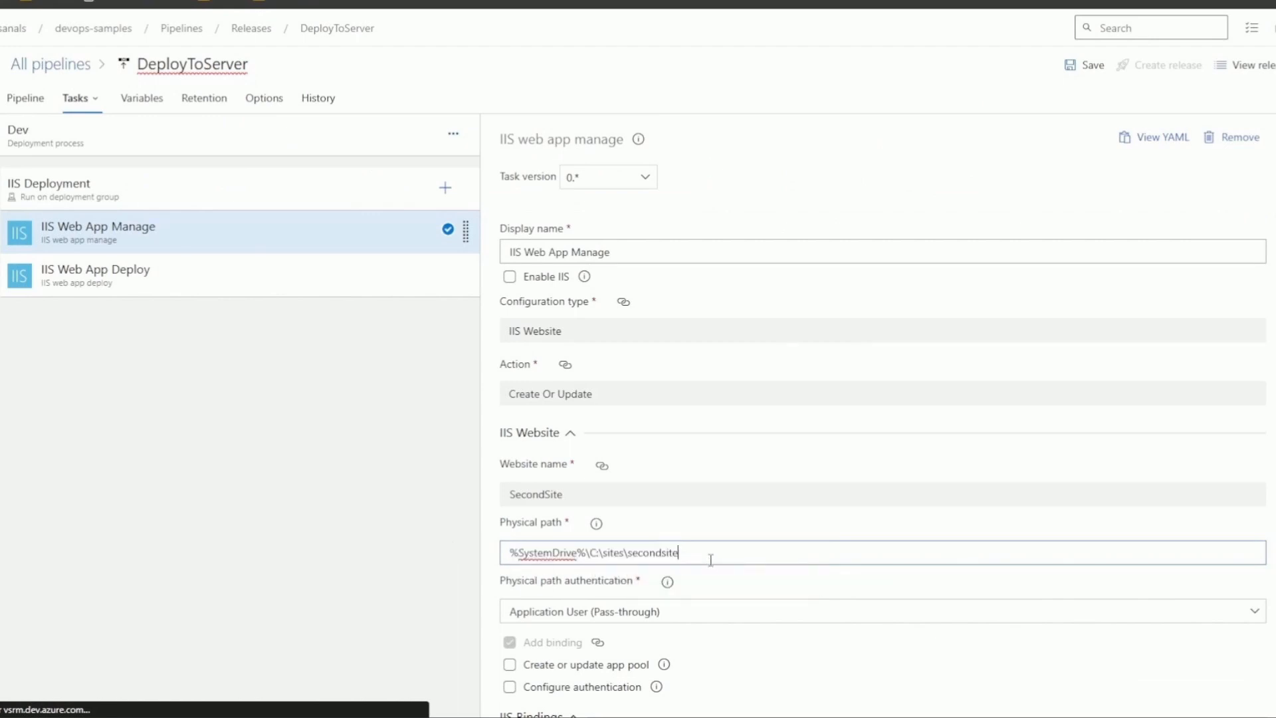
key("BackSpace")
key("BackSpace")
key("BackSpace")
left_click(1086, 65)
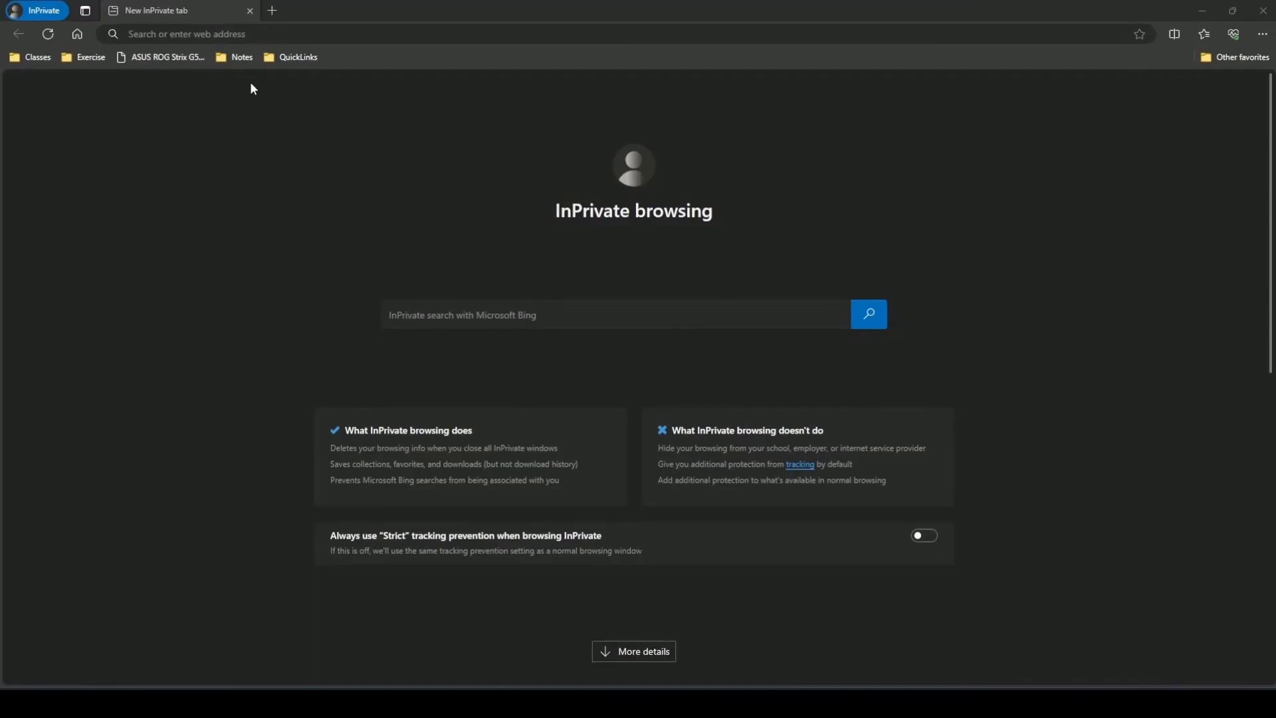
left_click(235, 33)
type("http://oc-sampleweb.westindia.cloudapp.azure.com/")
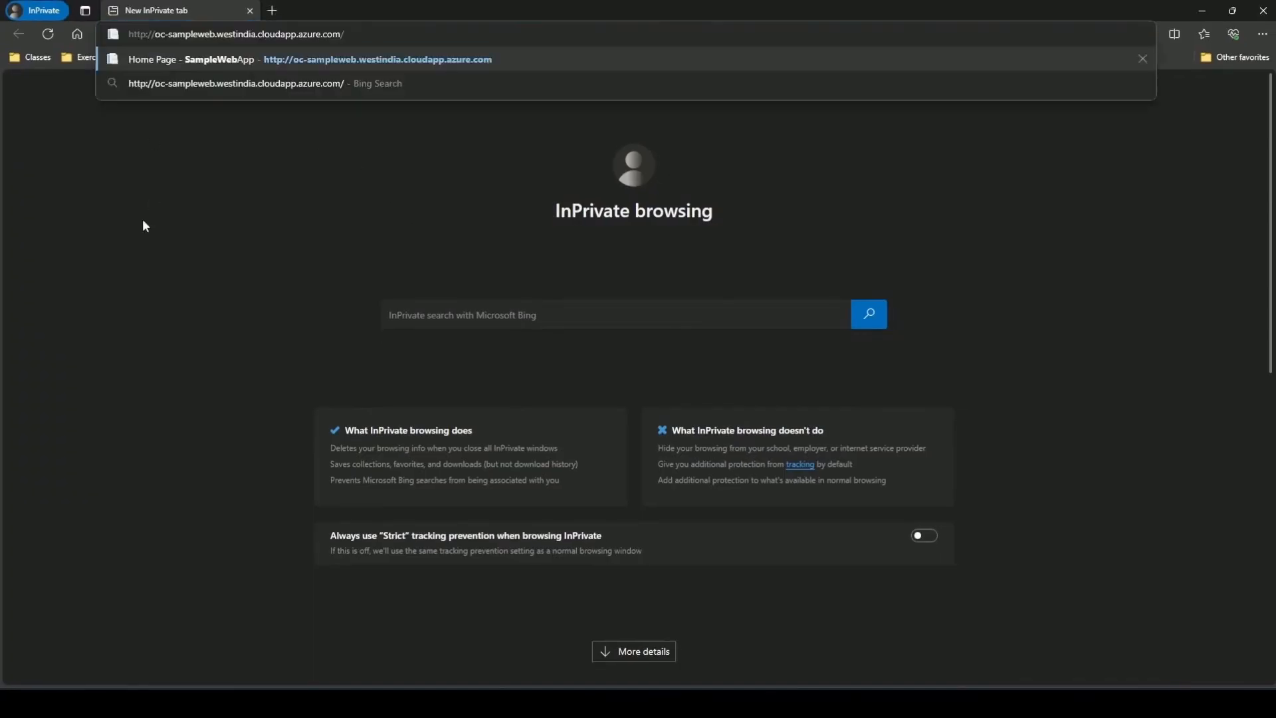
key("Return")
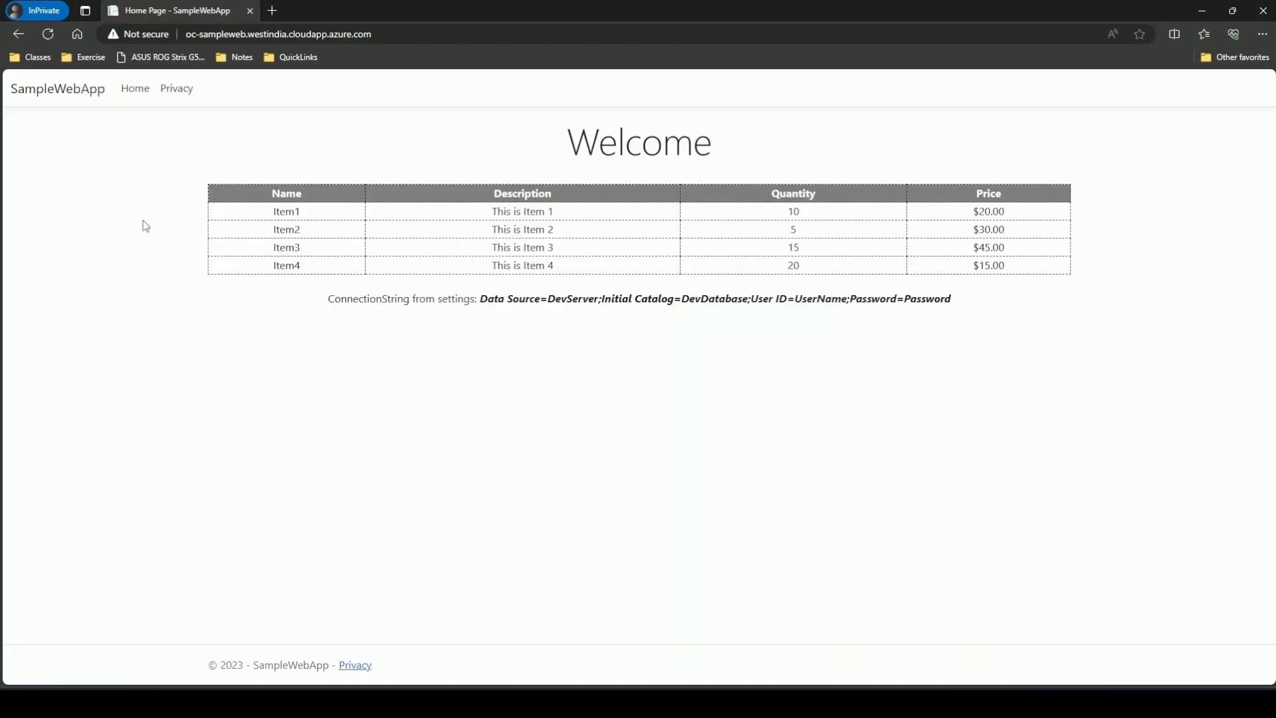
left_click(470, 34)
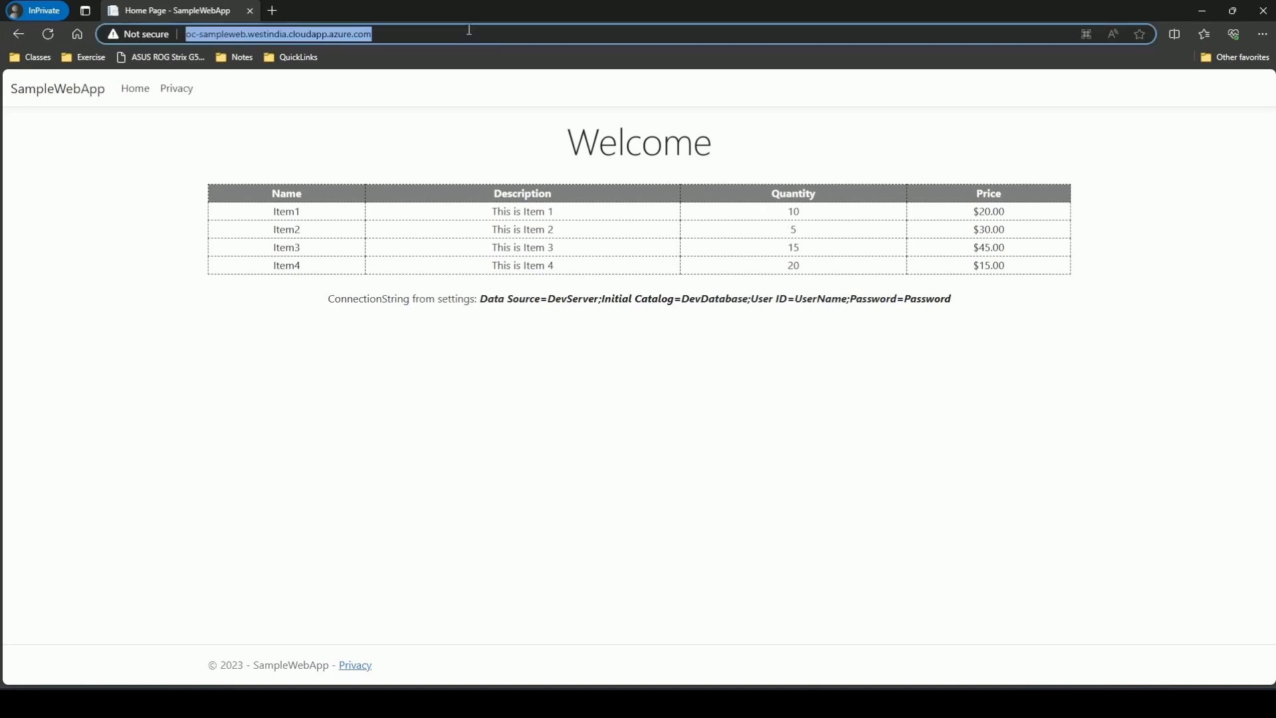
left_click(470, 35)
type(":8080")
key("Return")
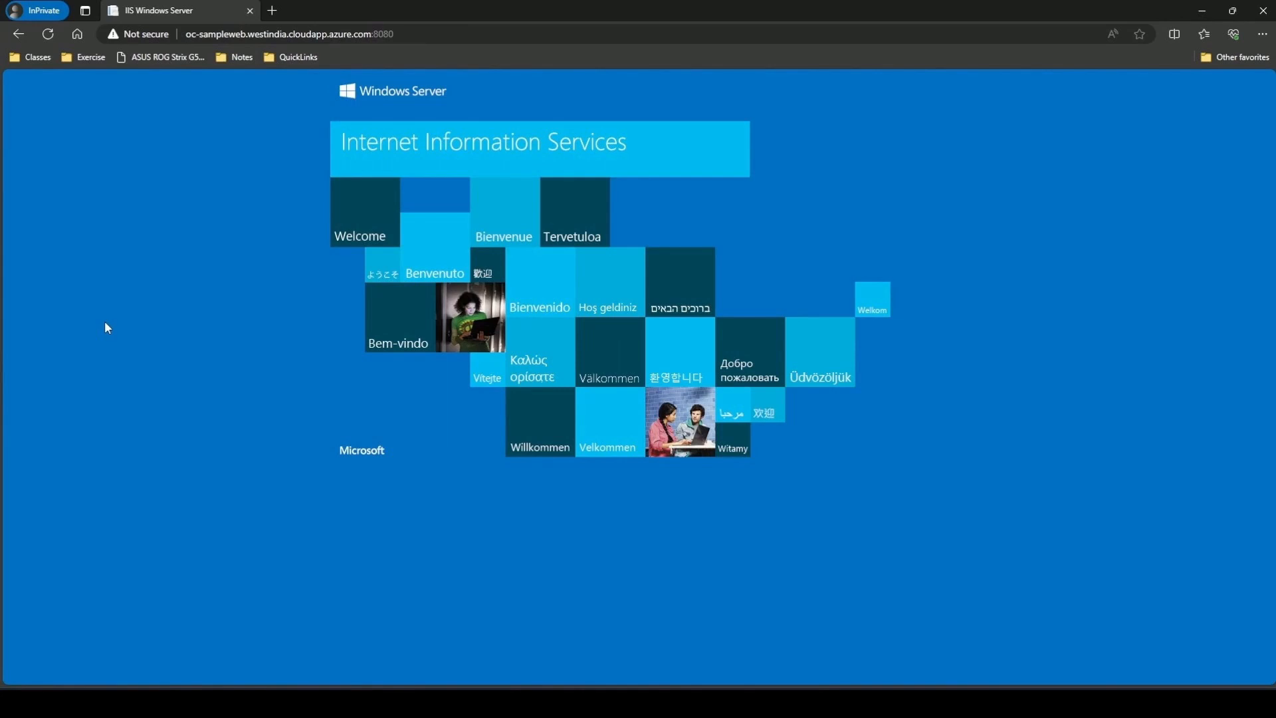
- Return to the DeployToServer pipeline, create a new release and open the Dev stage's deployment logs
key("alt+Tab")
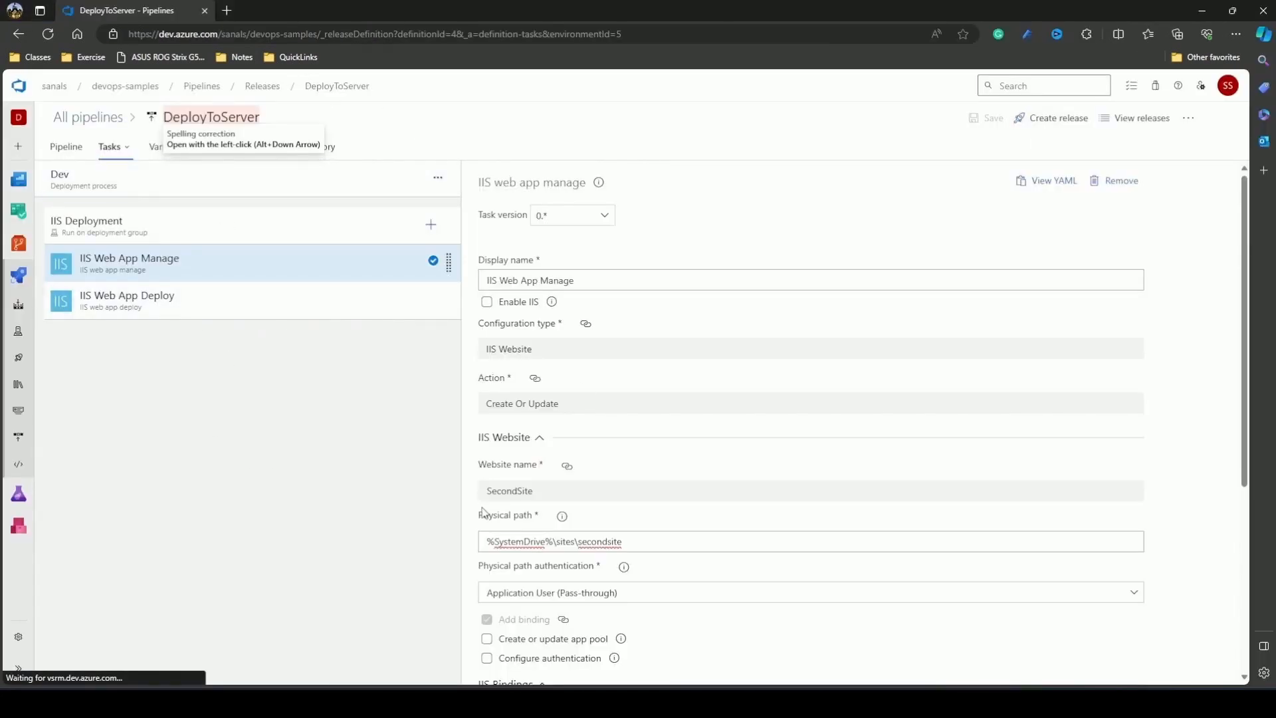
left_click(1049, 130)
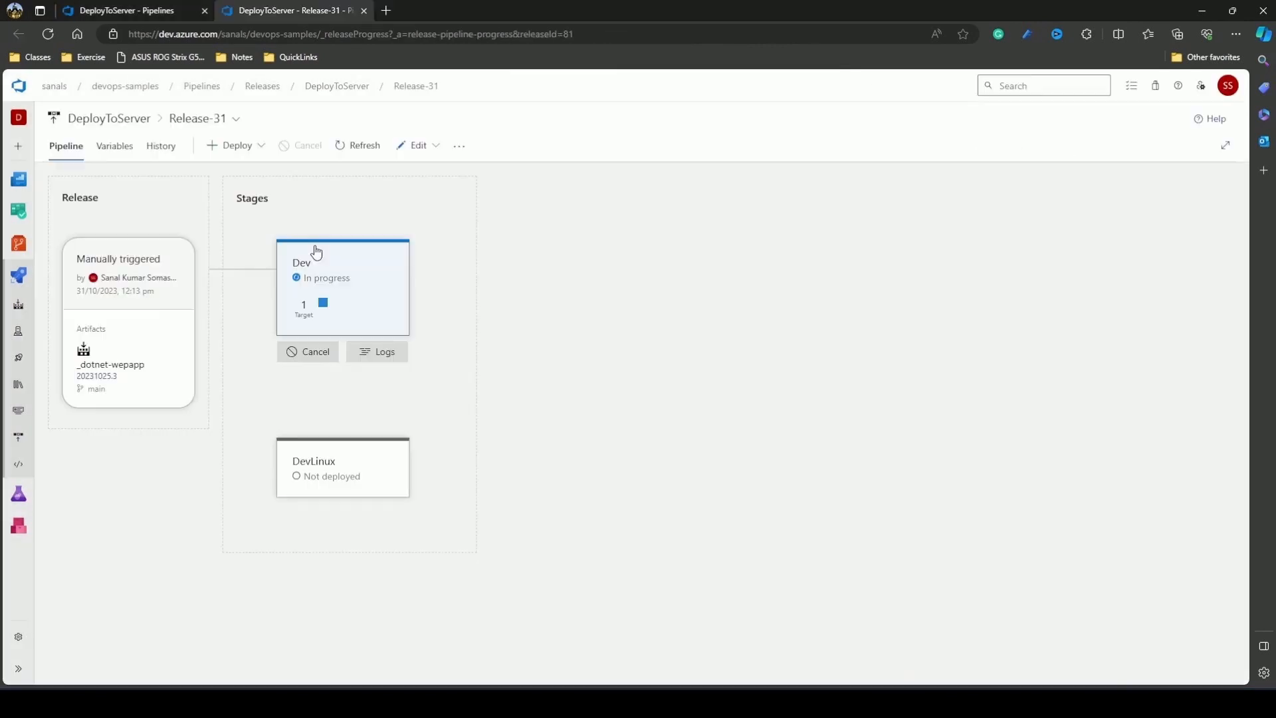
left_click(384, 358)
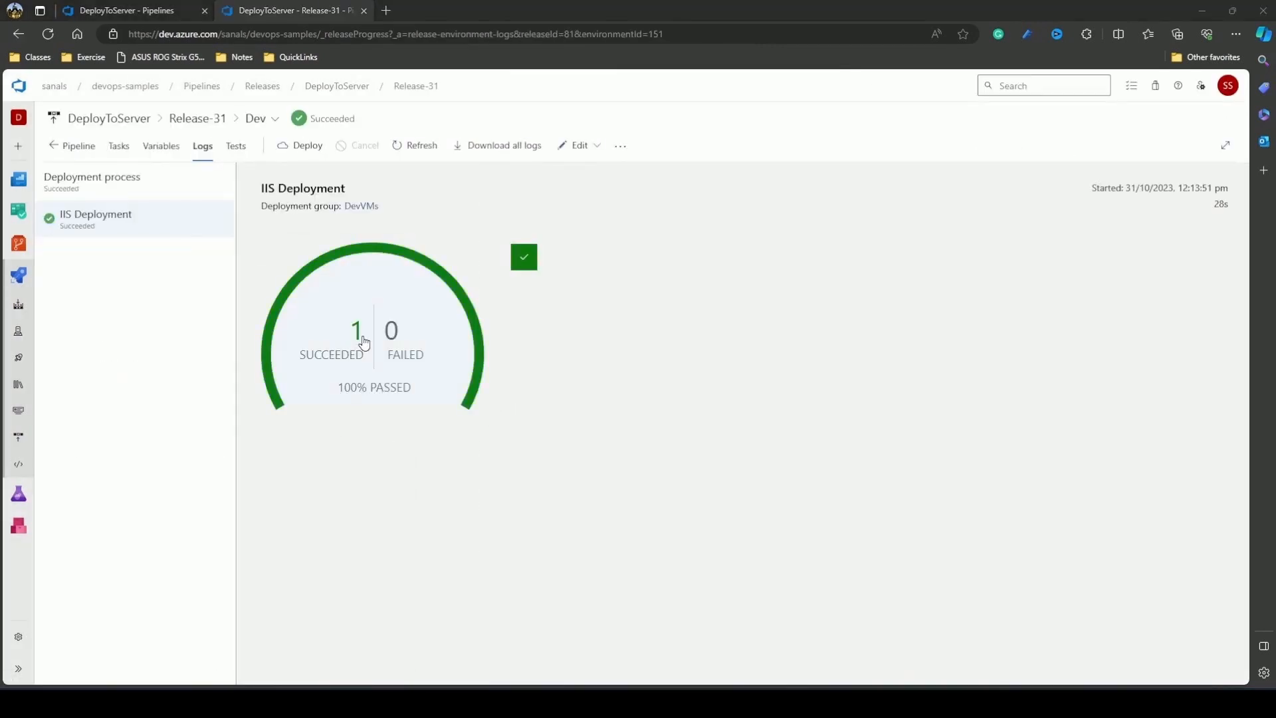
- Reload the second site on port 8080 in the InPrivate window, and load the default site without the port
mouse_move(742, 704)
left_click(908, 645)
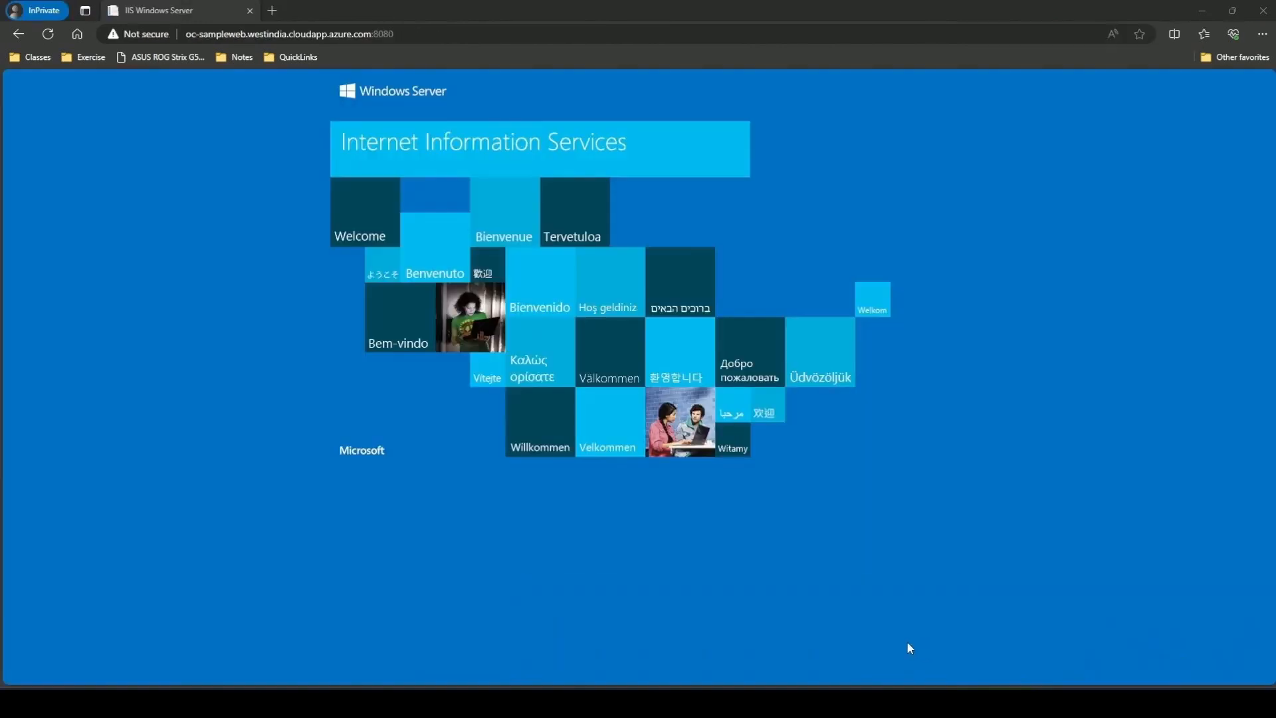
left_click(48, 34)
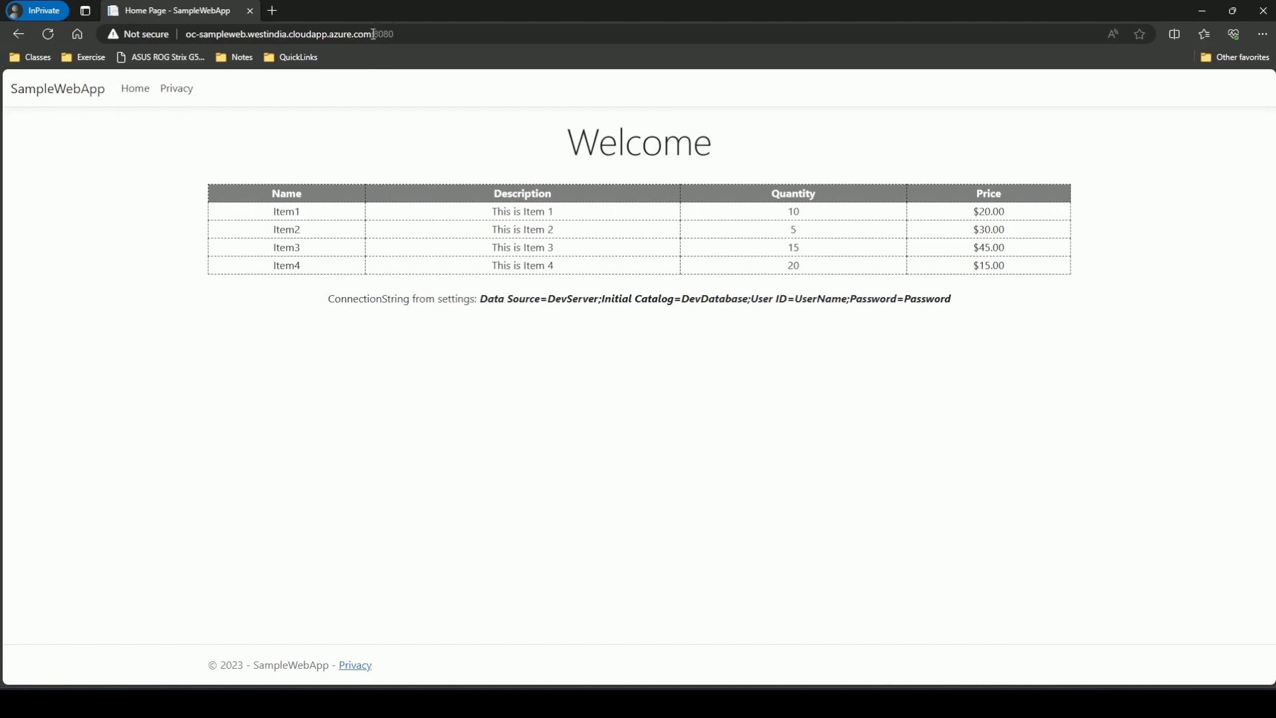
left_click_drag(374, 34, 510, 42)
key("BackSpace")
key("Return")
- Go back to the DeployToServer pipeline editor and set the Dev stage's configuration type to IIS Web Application
left_click(716, 636)
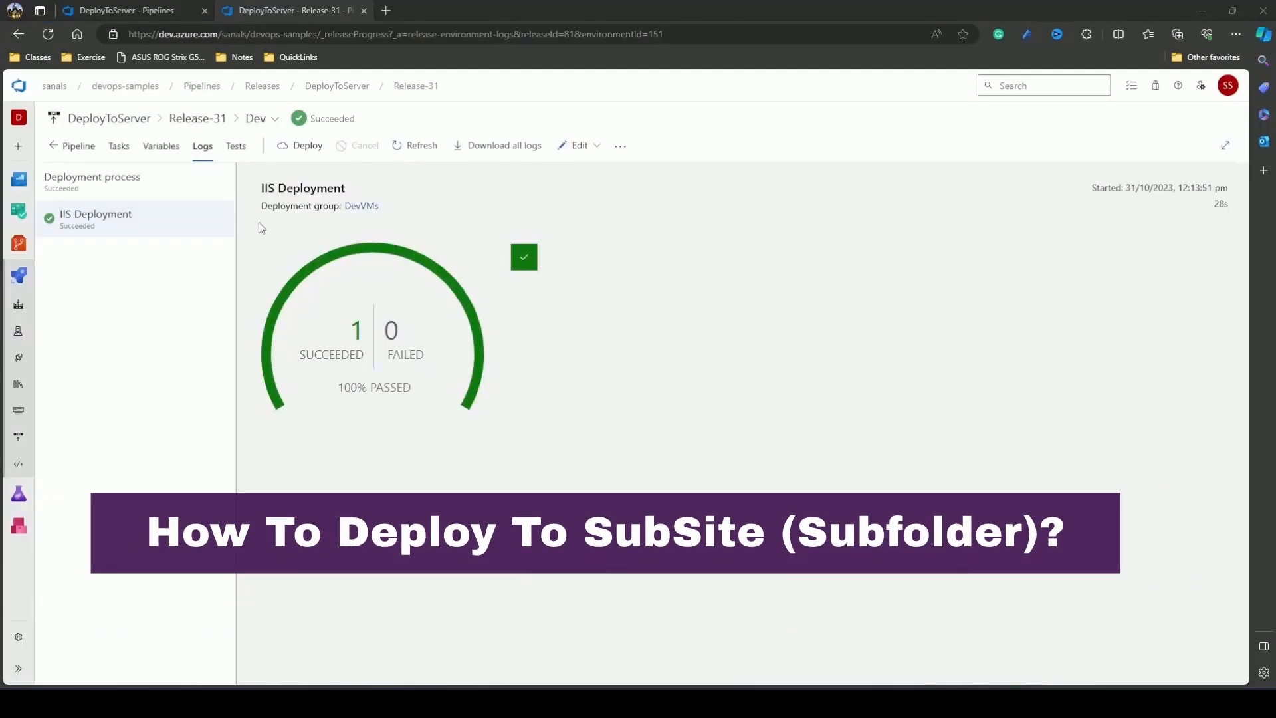
left_click(171, 10)
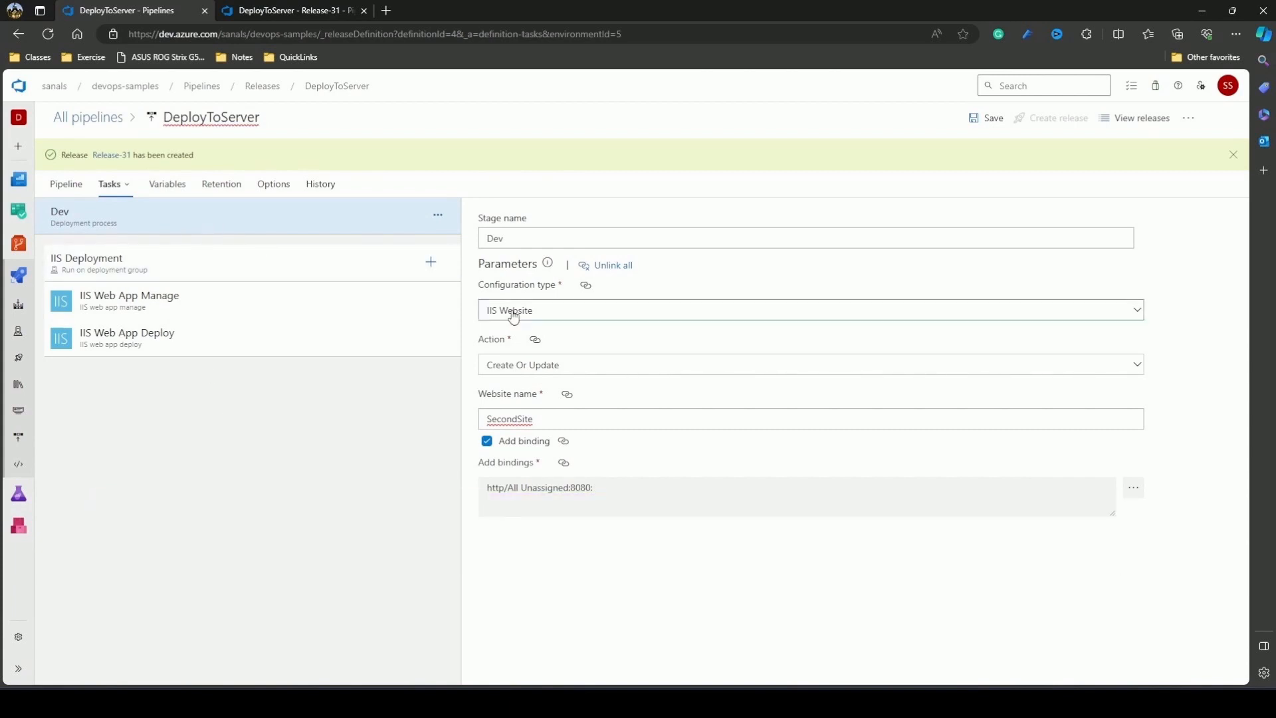
left_click(86, 221)
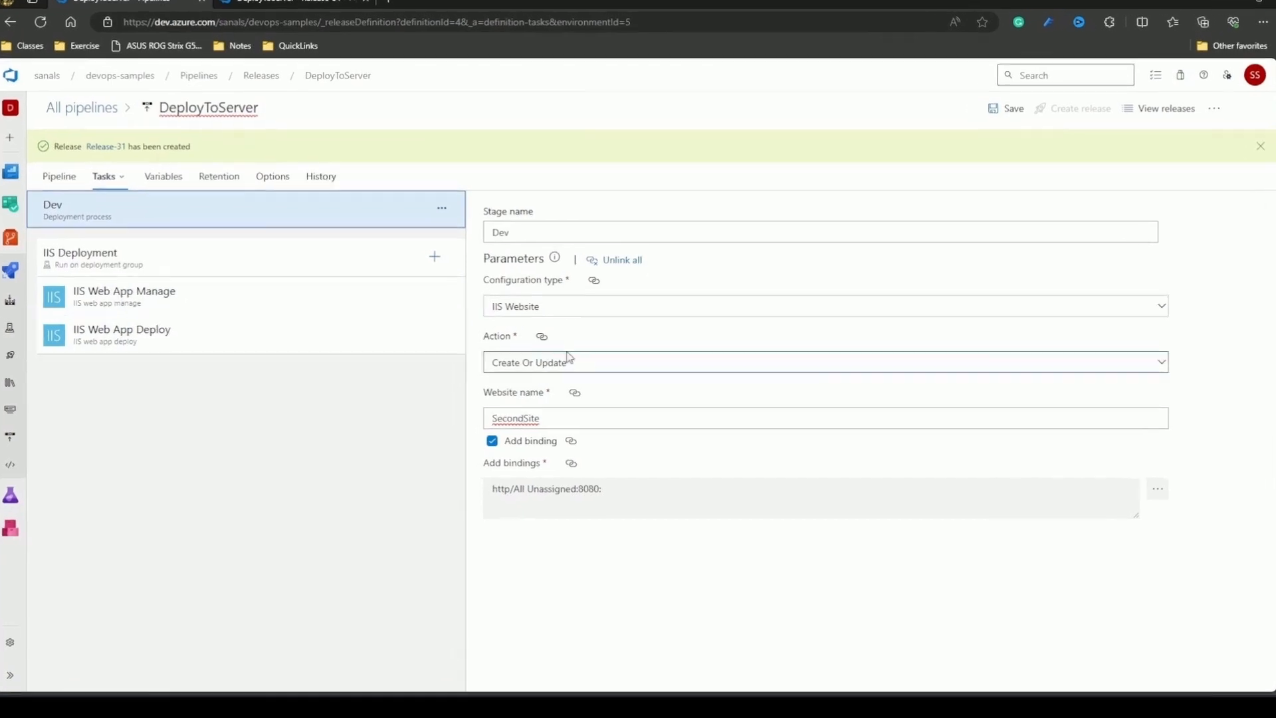
left_click(560, 308)
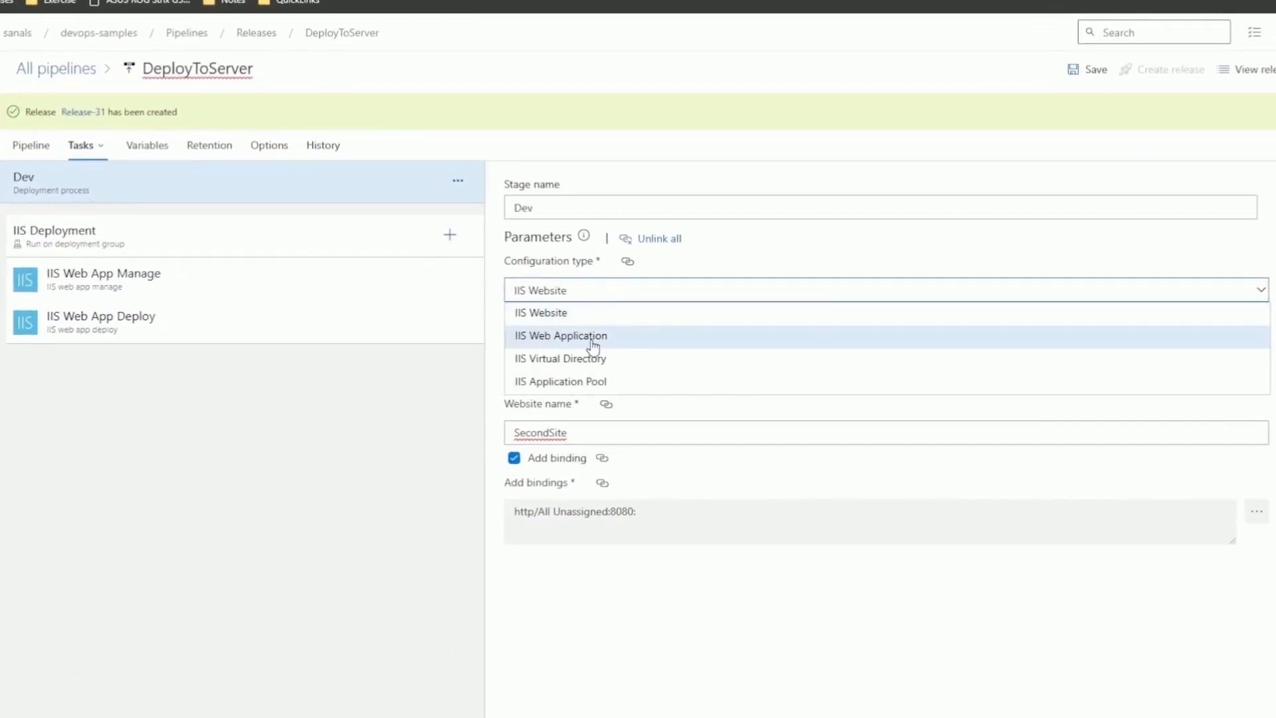
left_click(593, 340)
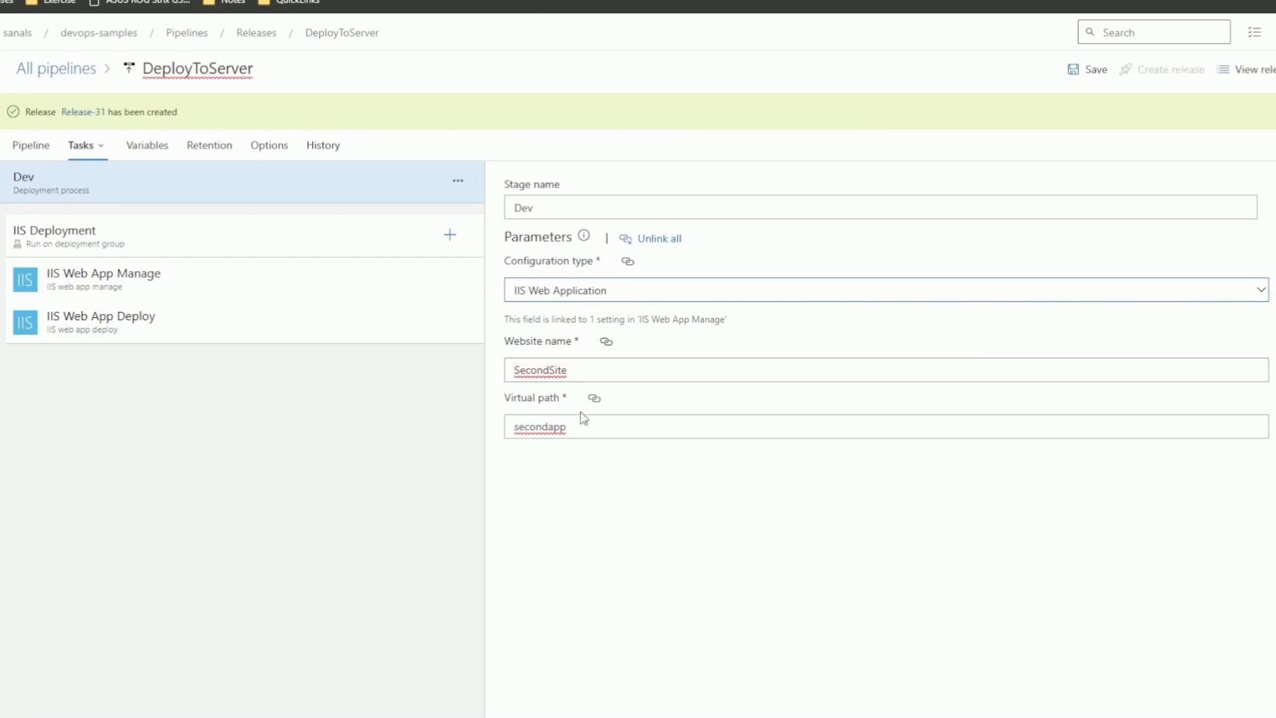
- Save the pipeline and set the IIS Web App Manage task's physical path to %SystemDrive%\sites\secondsite\secondapp
left_click(1089, 69)
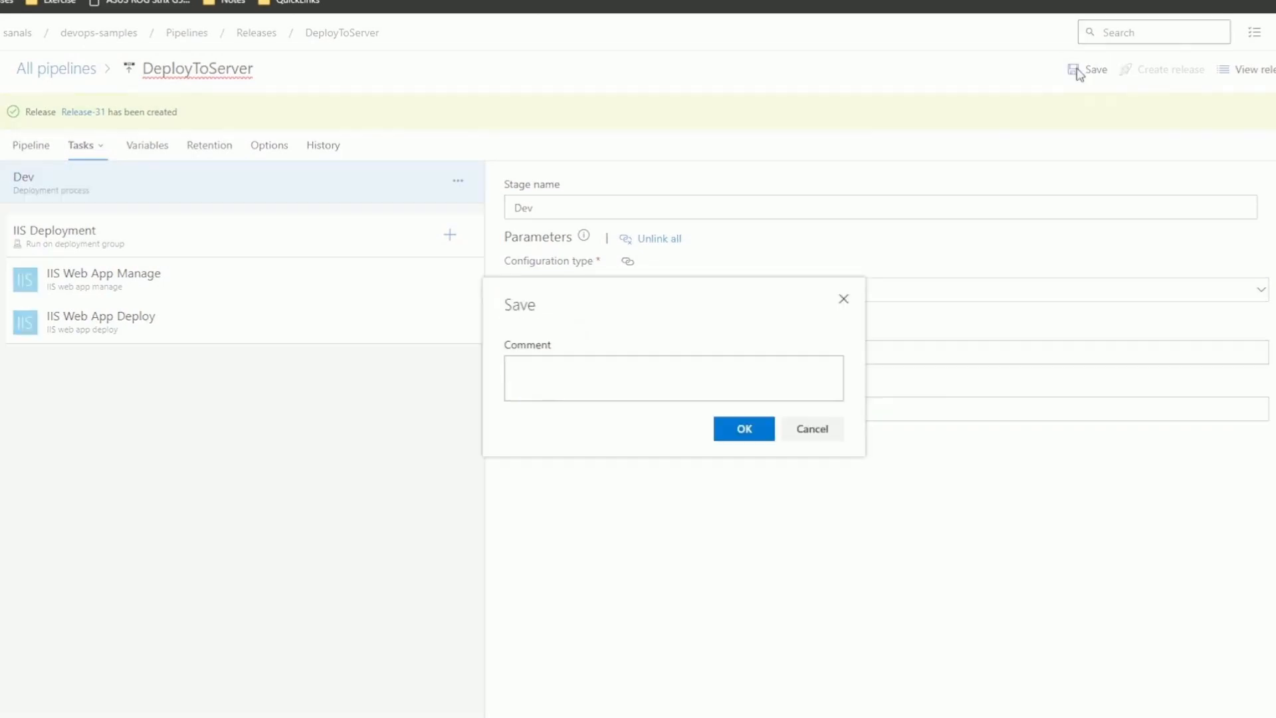
left_click(744, 427)
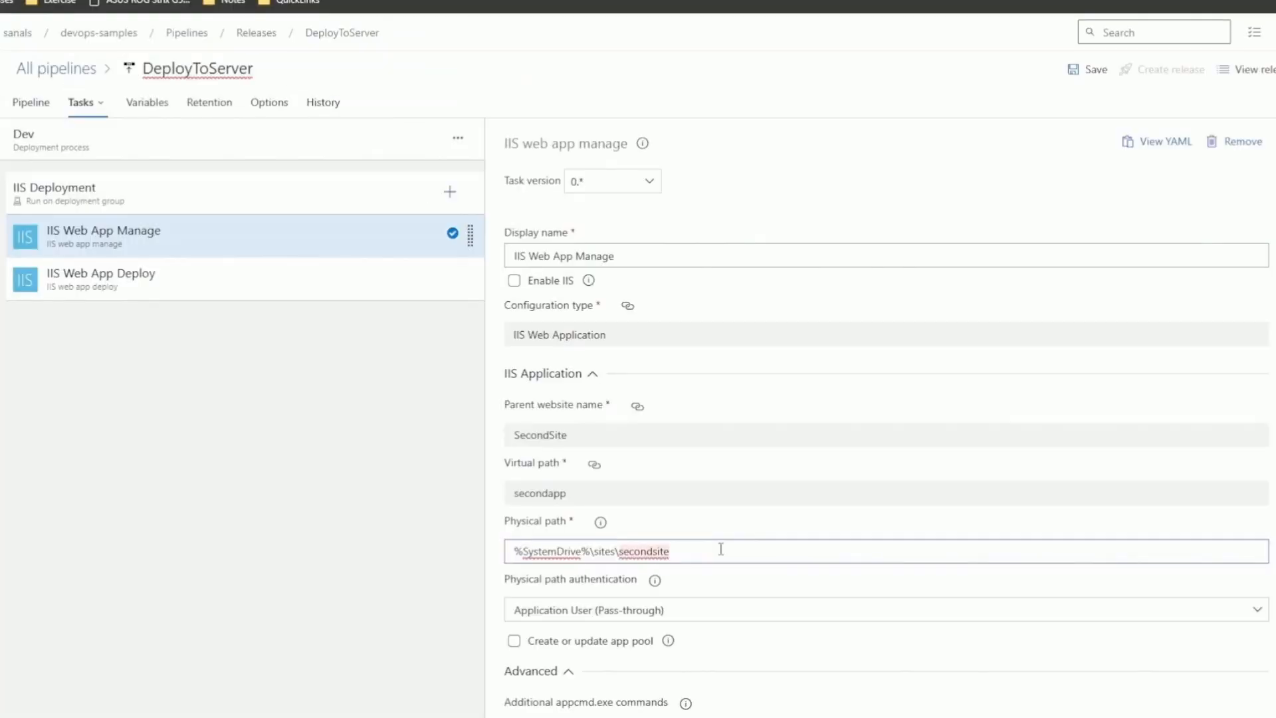
type("\\secondapp")
- Set the IIS Web App Deploy task's virtual application to secondapp and the Dev stage's virtual path to /secondapp
left_click(266, 279)
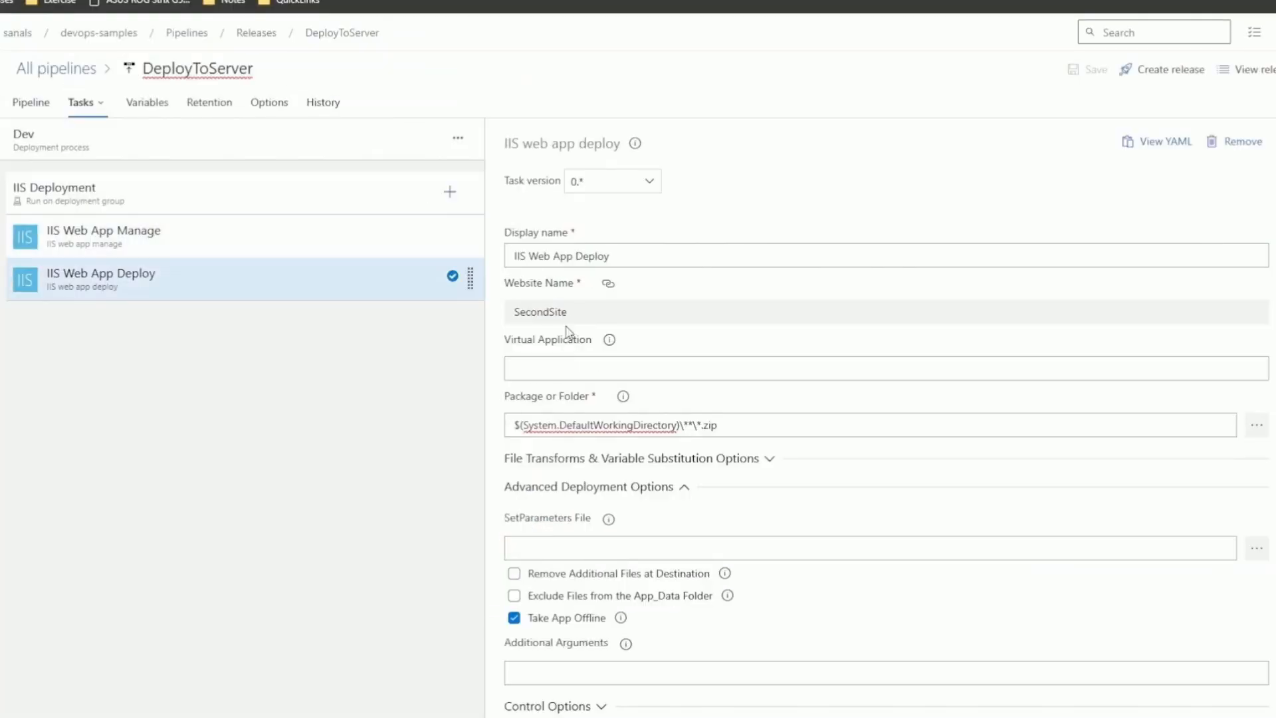
left_click(533, 367)
type("sec")
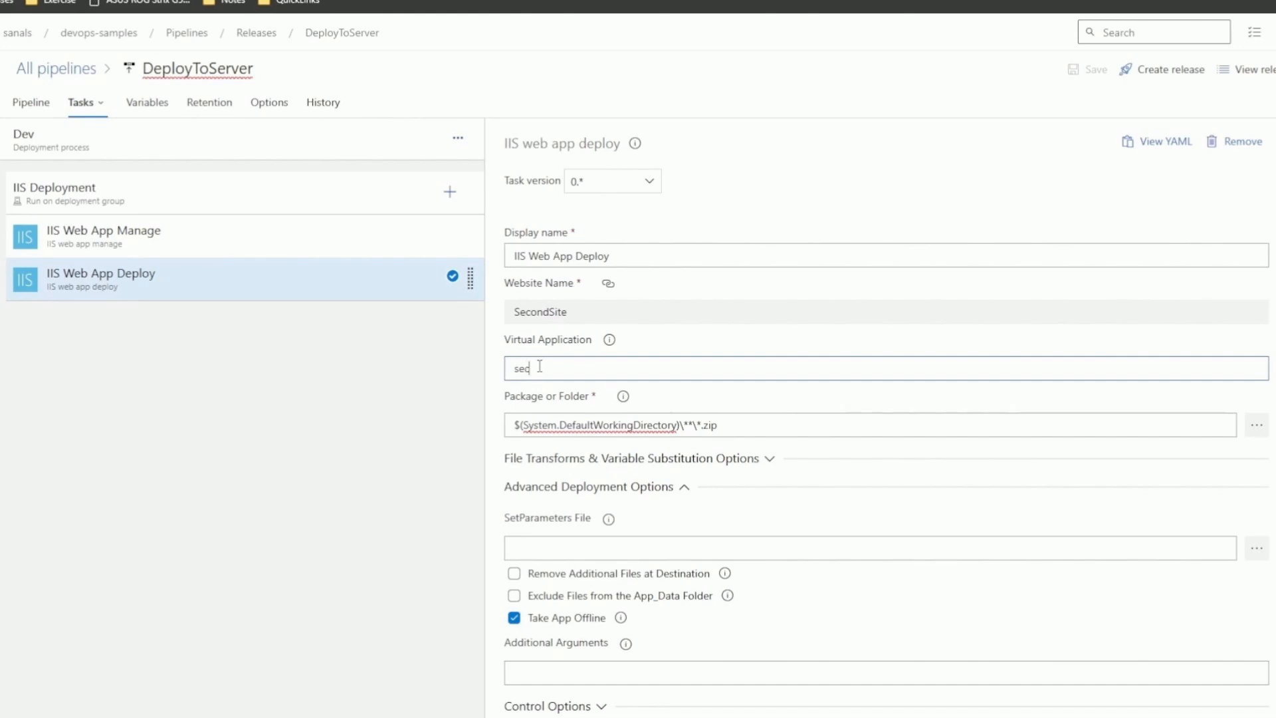
type("ondapp")
type("/")
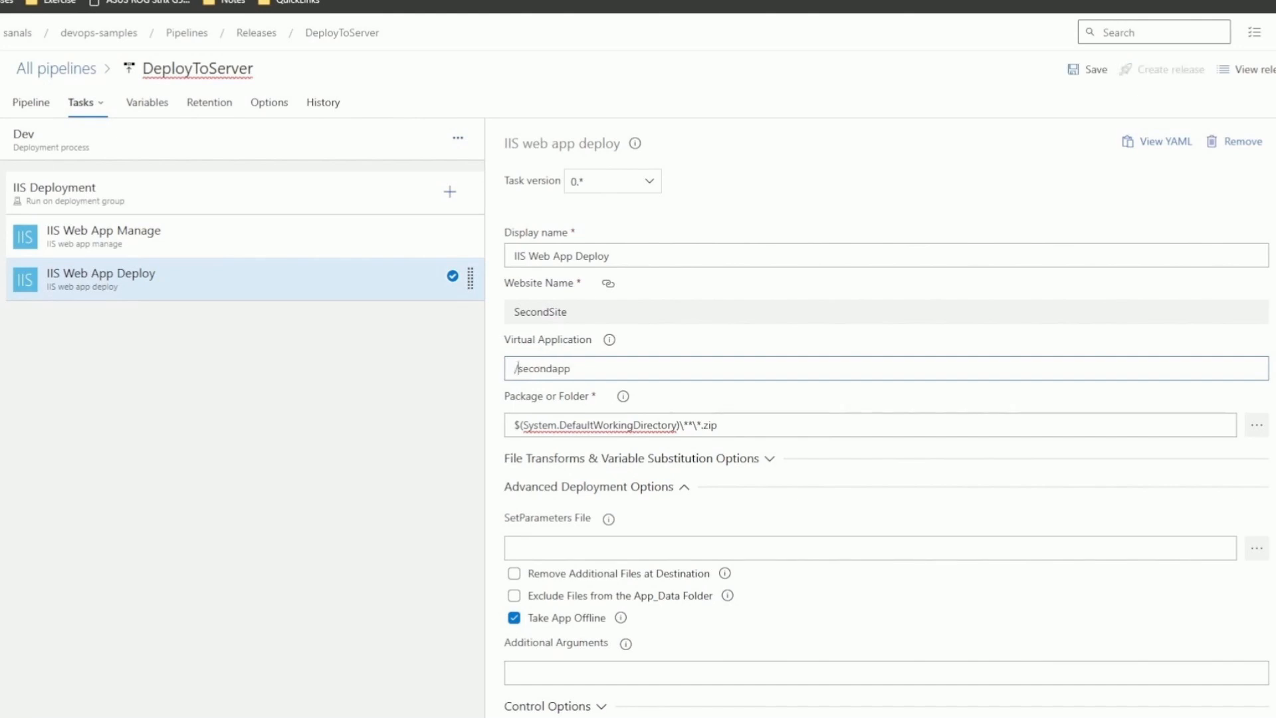
left_click(255, 139)
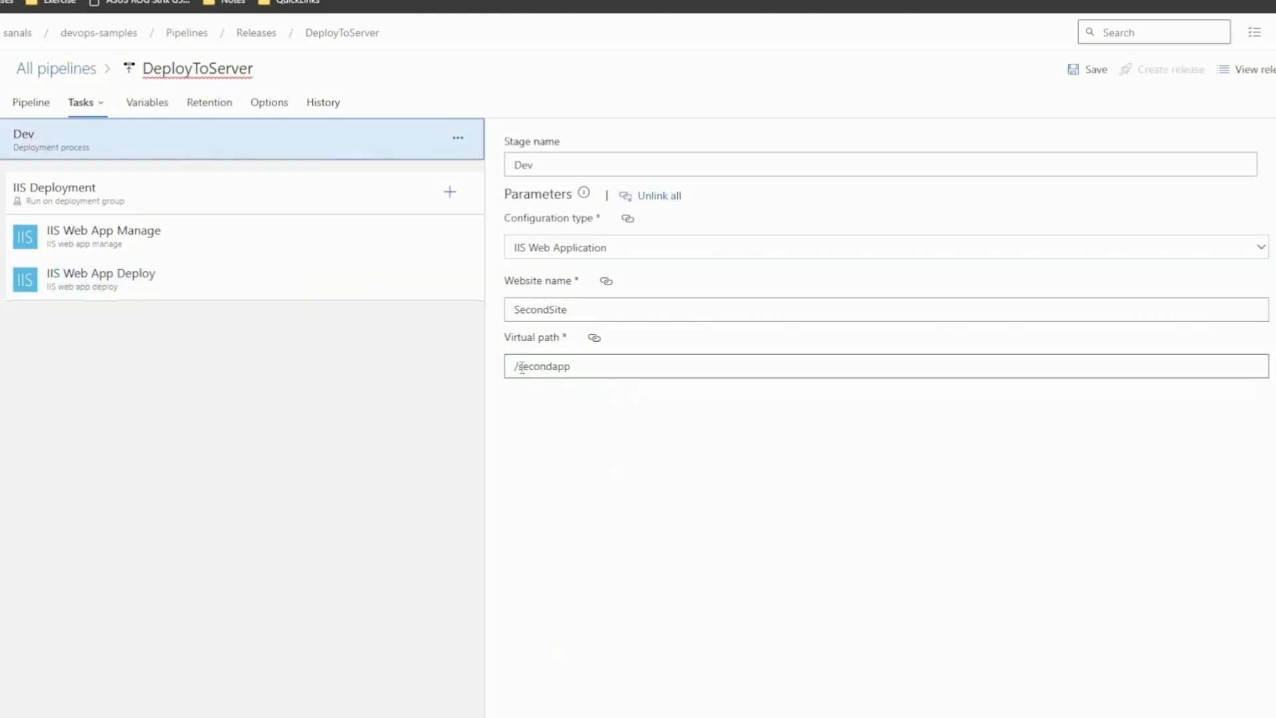
left_click(213, 279)
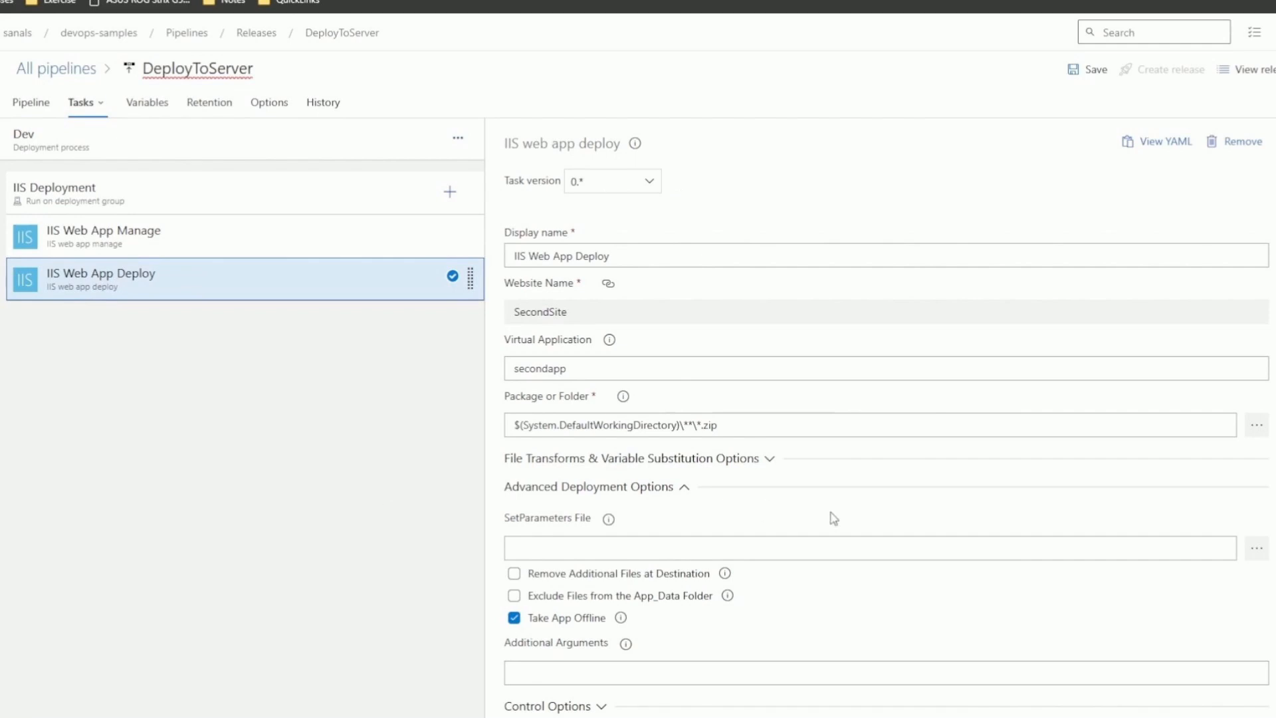
- Save the pipeline changes and create a new release of DeployToServer
left_click(1088, 69)
left_click(745, 421)
left_click(1163, 70)
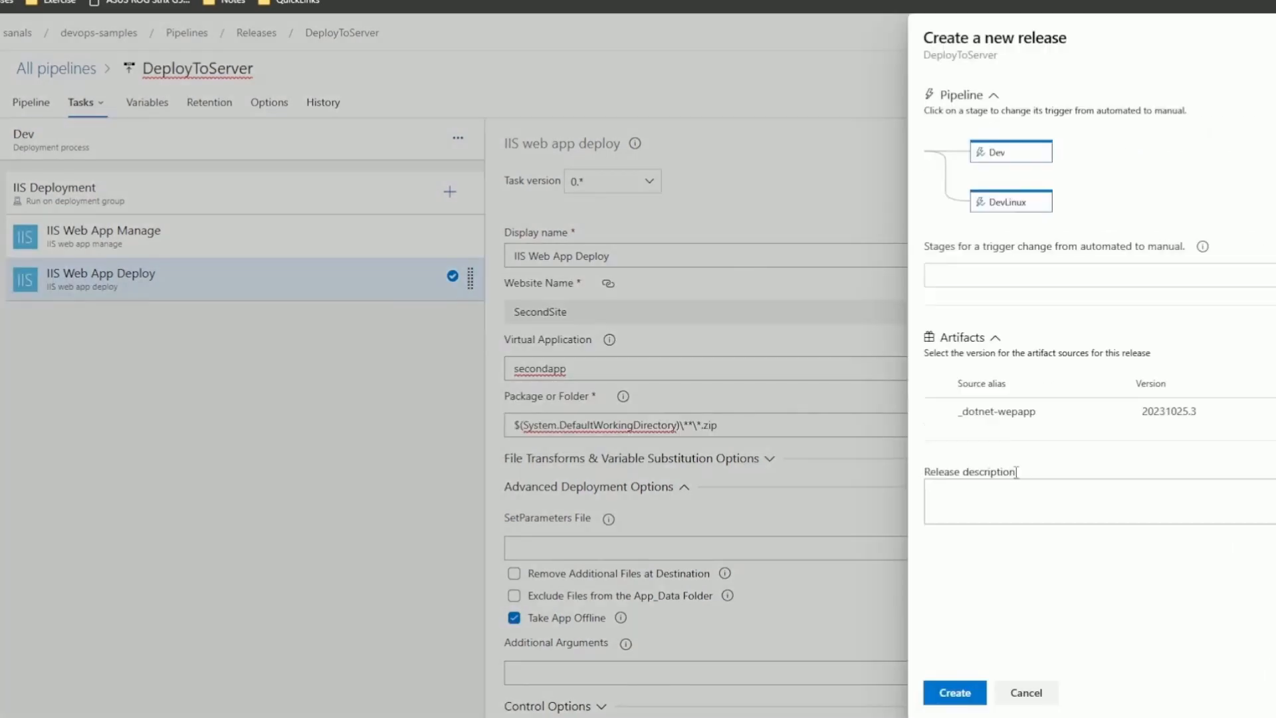
left_click(955, 692)
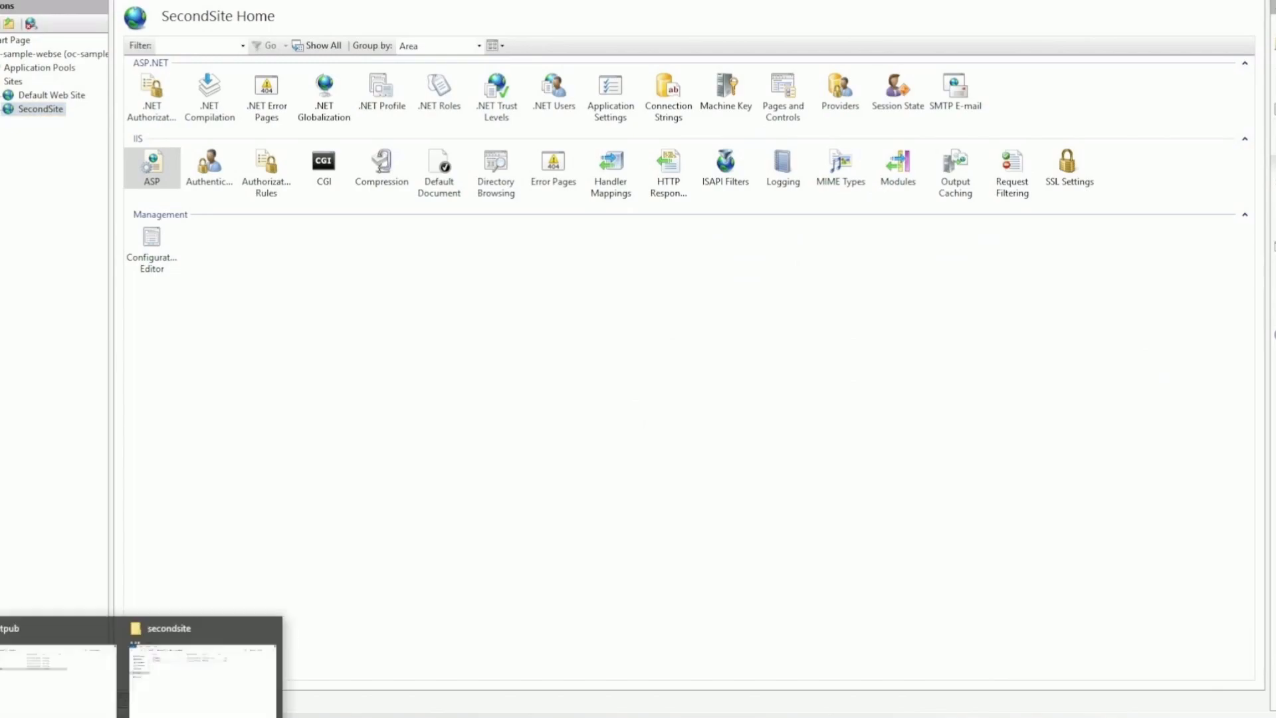
- Look at the secondsite folder on the server and check the new release's Dev stage deployment logs
left_click(202, 668)
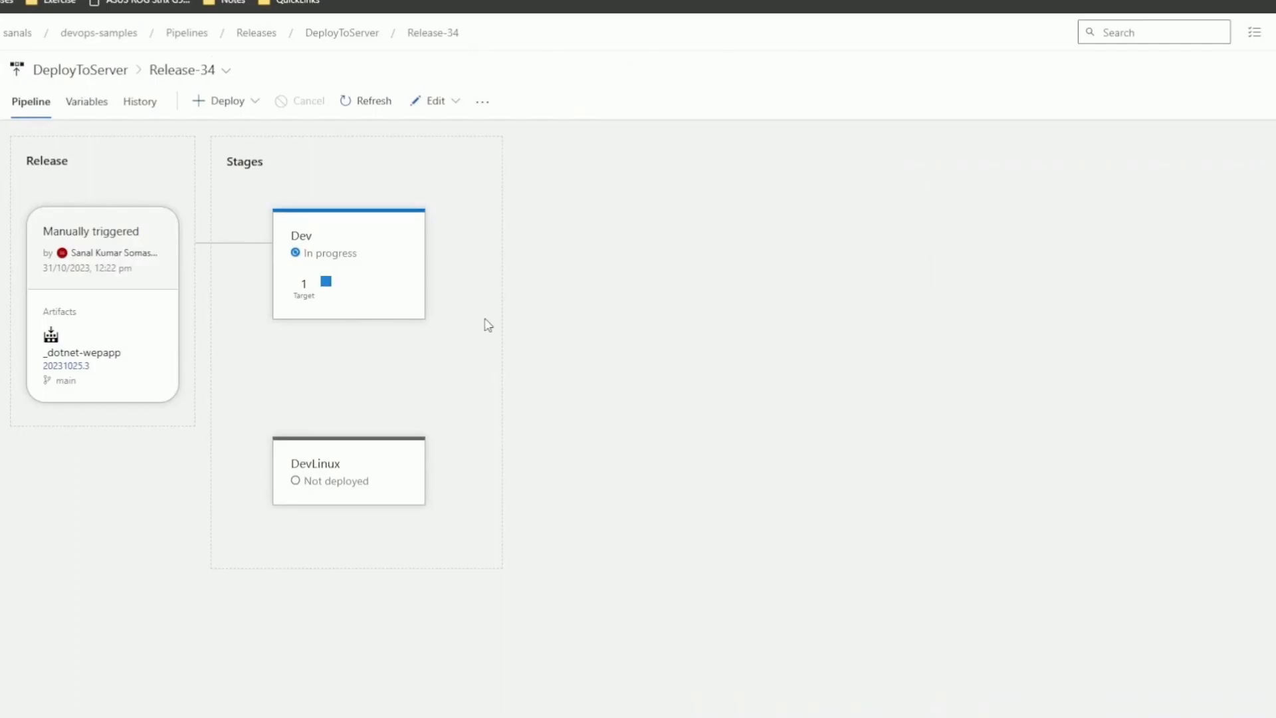
mouse_move(809, 716)
left_click(641, 668)
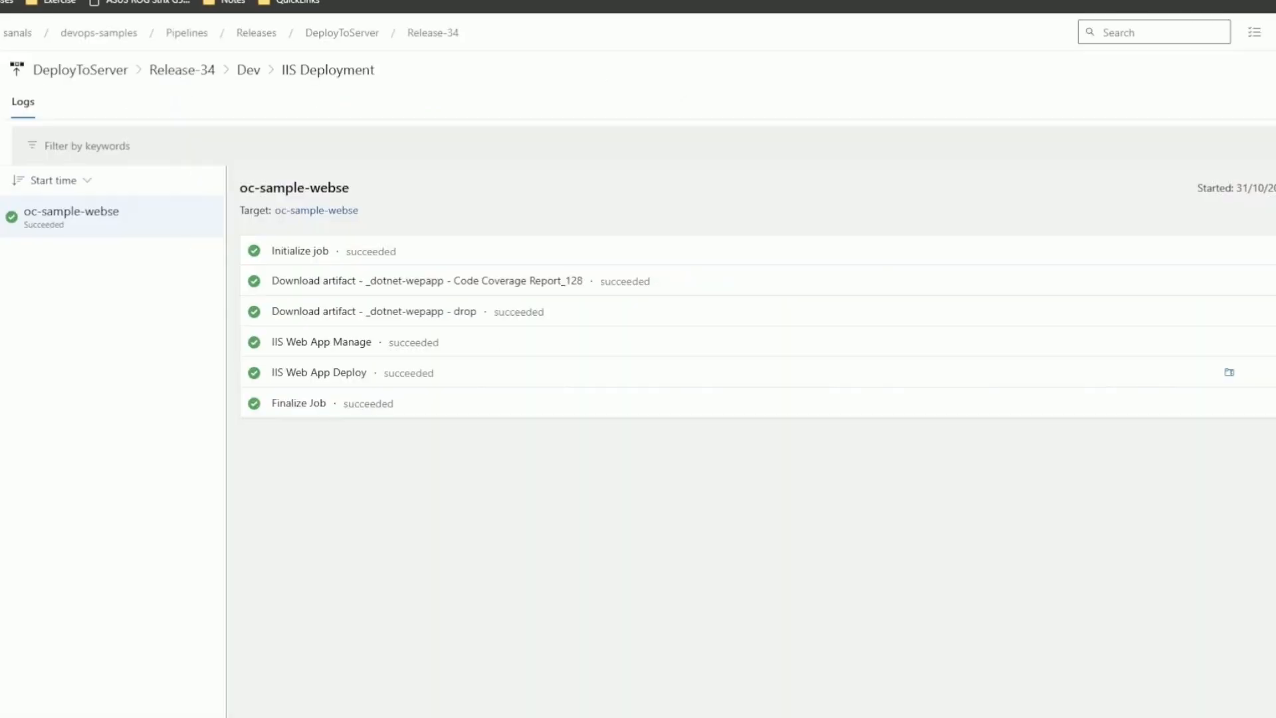
- In the InPrivate window, load oc-sampleweb.westindia.cloudapp.azure.com:8080/secondapp and reload the page
left_click(973, 668)
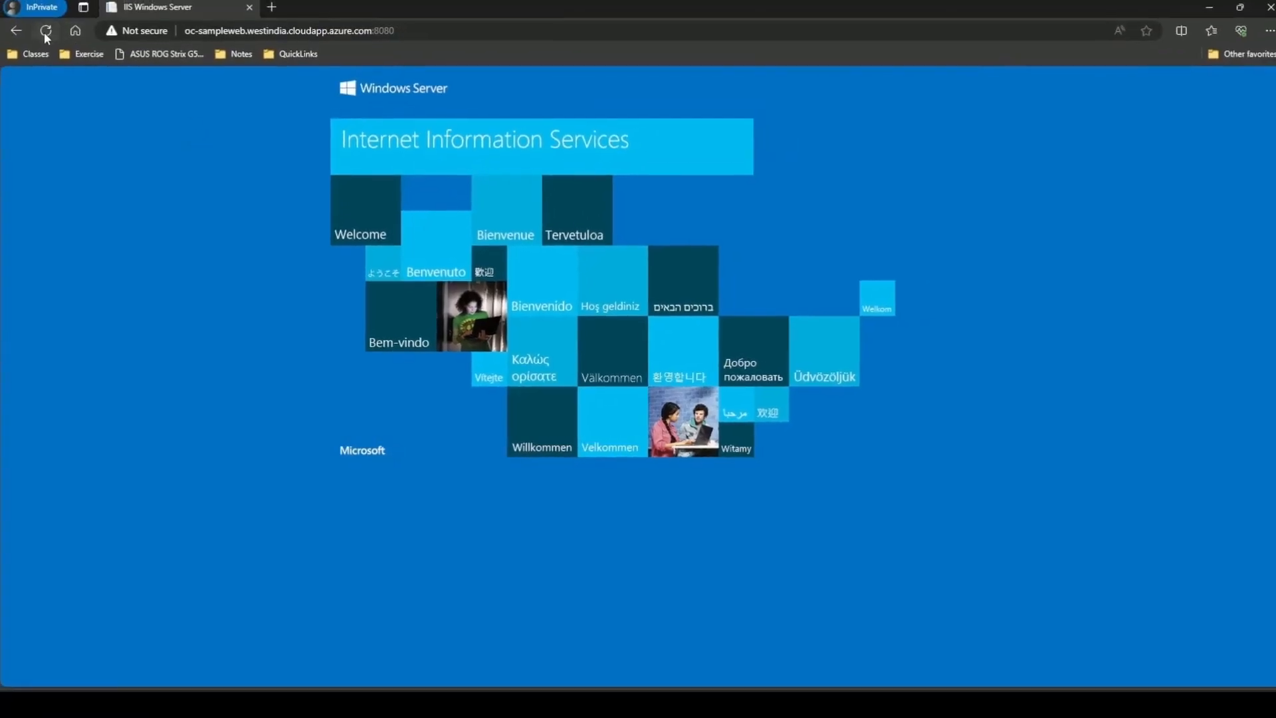
left_click(460, 31)
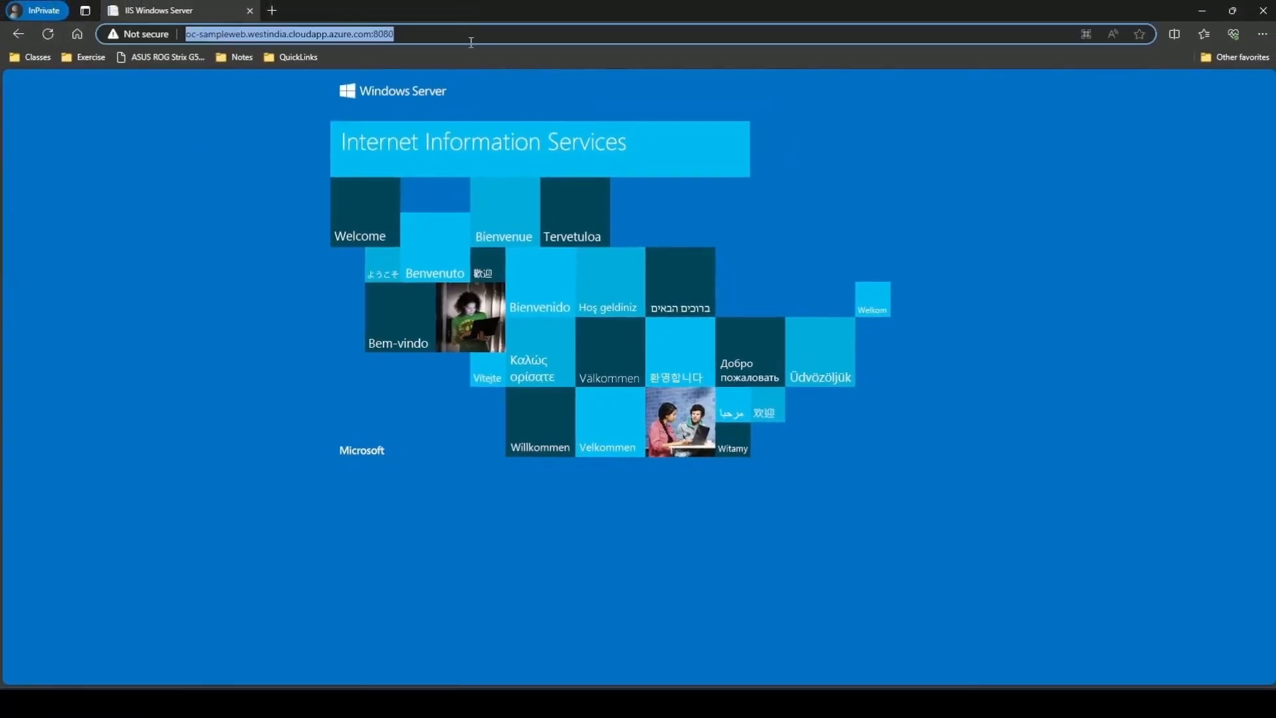
left_click(462, 33)
type("/secondapp")
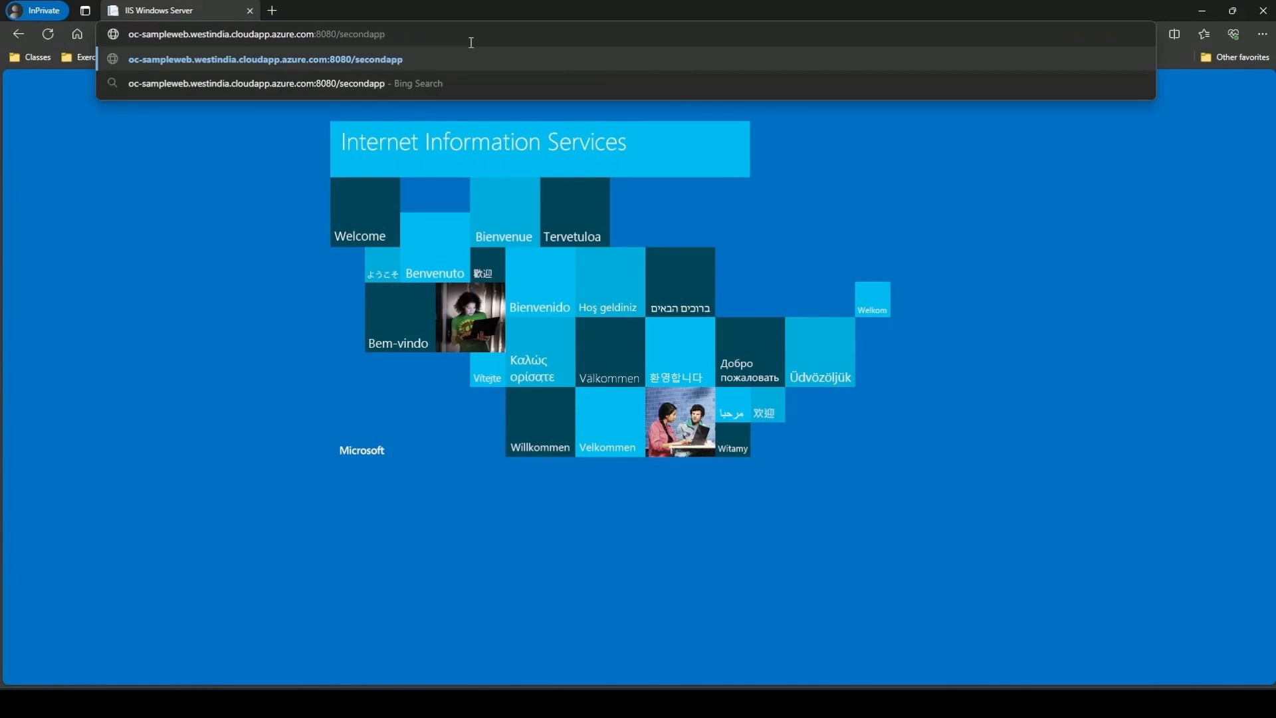
key("Return")
left_click(483, 357)
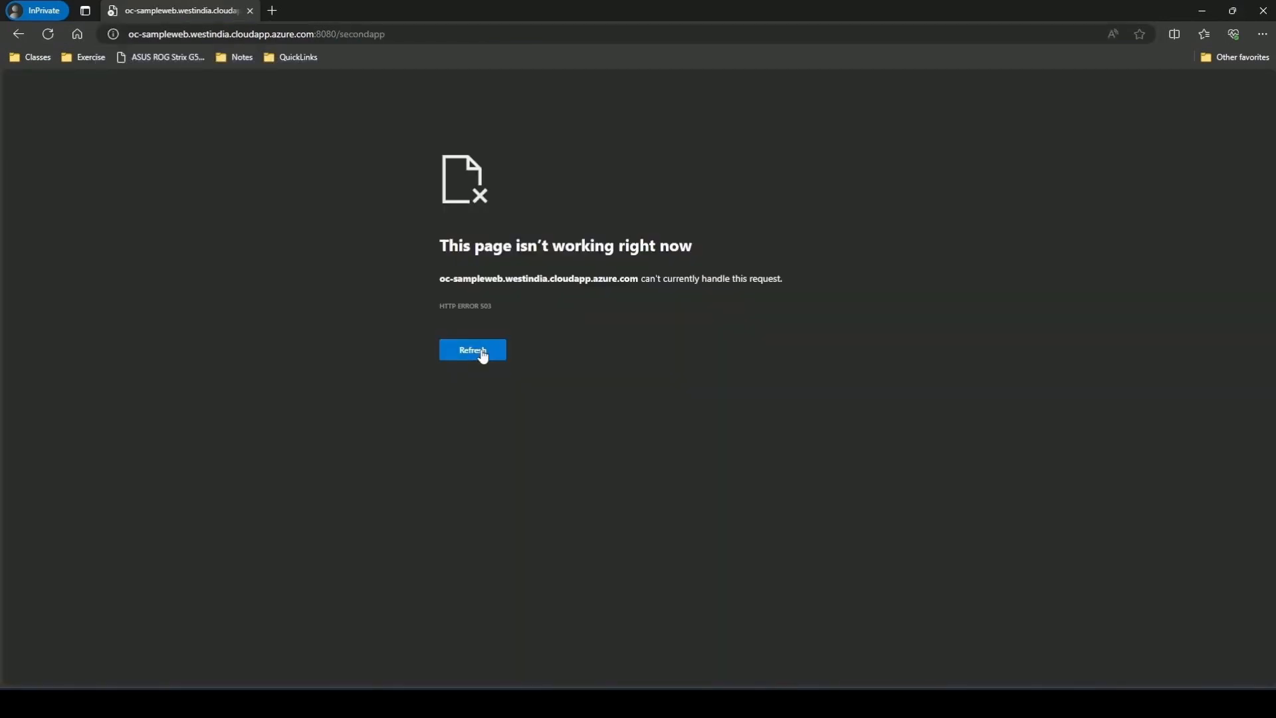
- Switch to the remote server and view localhost:8080/secondapp in its browser
mouse_move(773, 703)
left_click(771, 632)
left_click(266, 703)
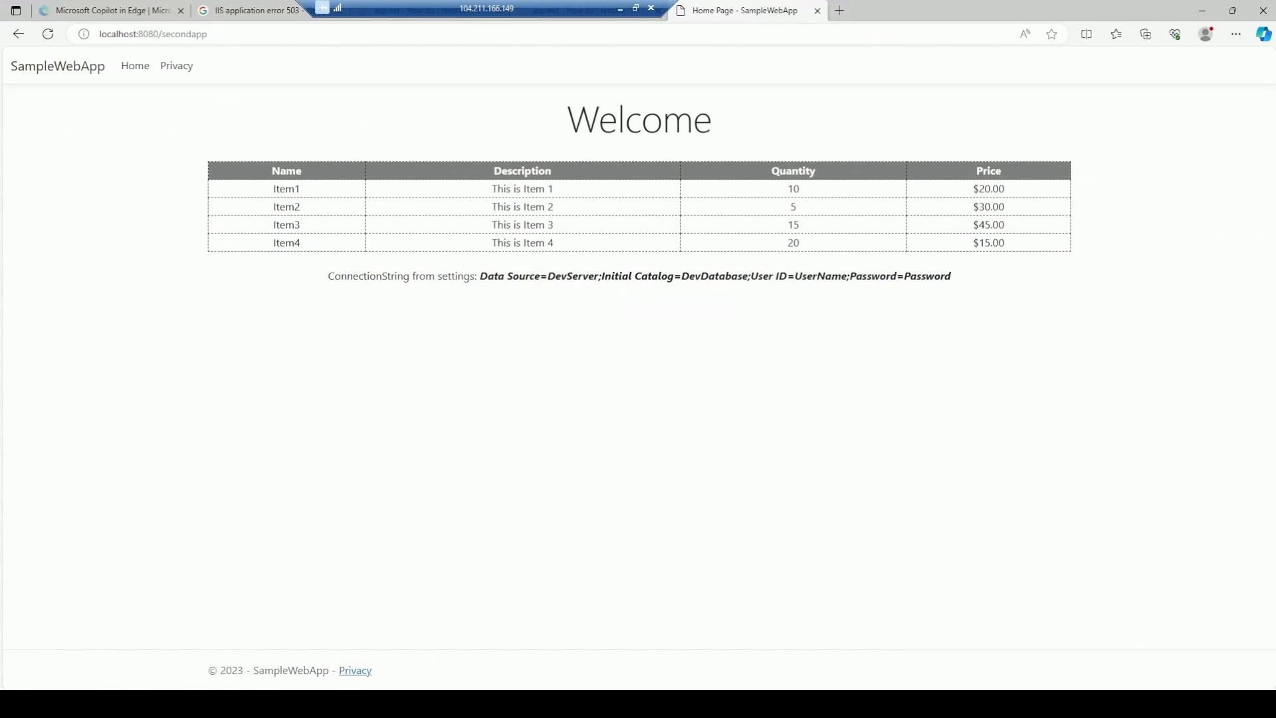
- In IIS Manager on the server, inspect the application pool assigned in secondapp's basic settings, then close the dialogs
key("alt+Tab")
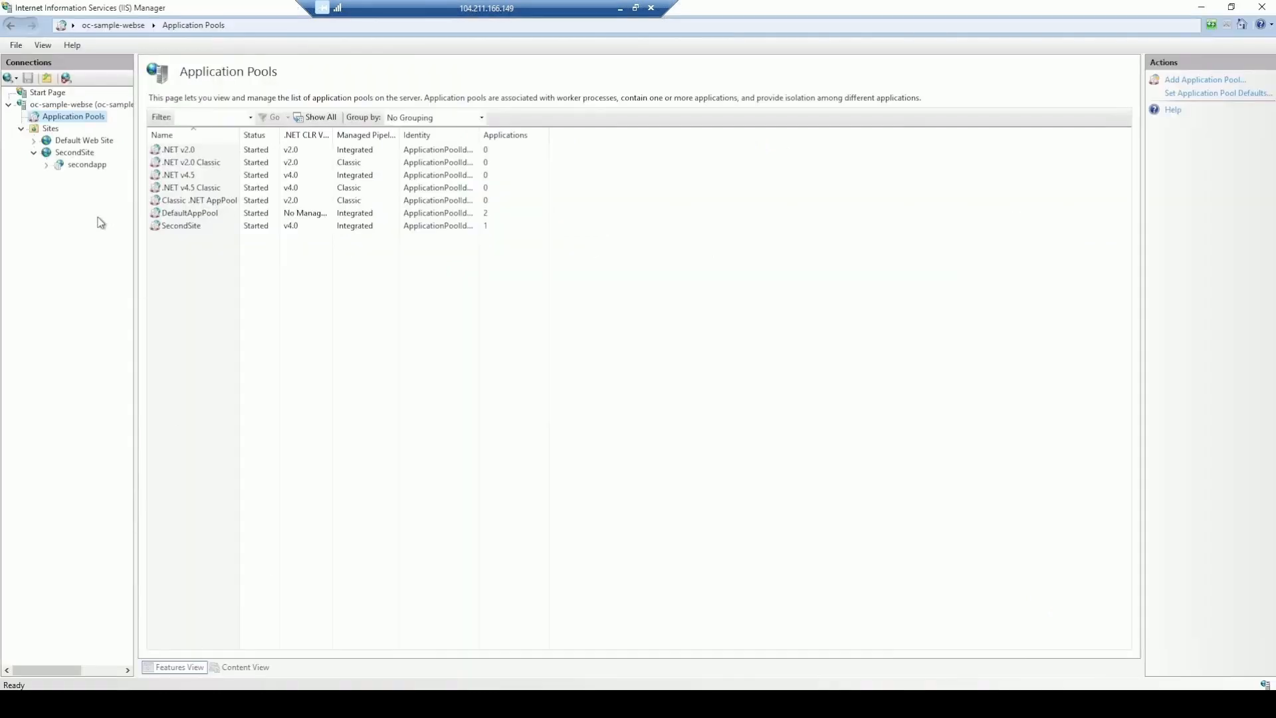
right_click(73, 165)
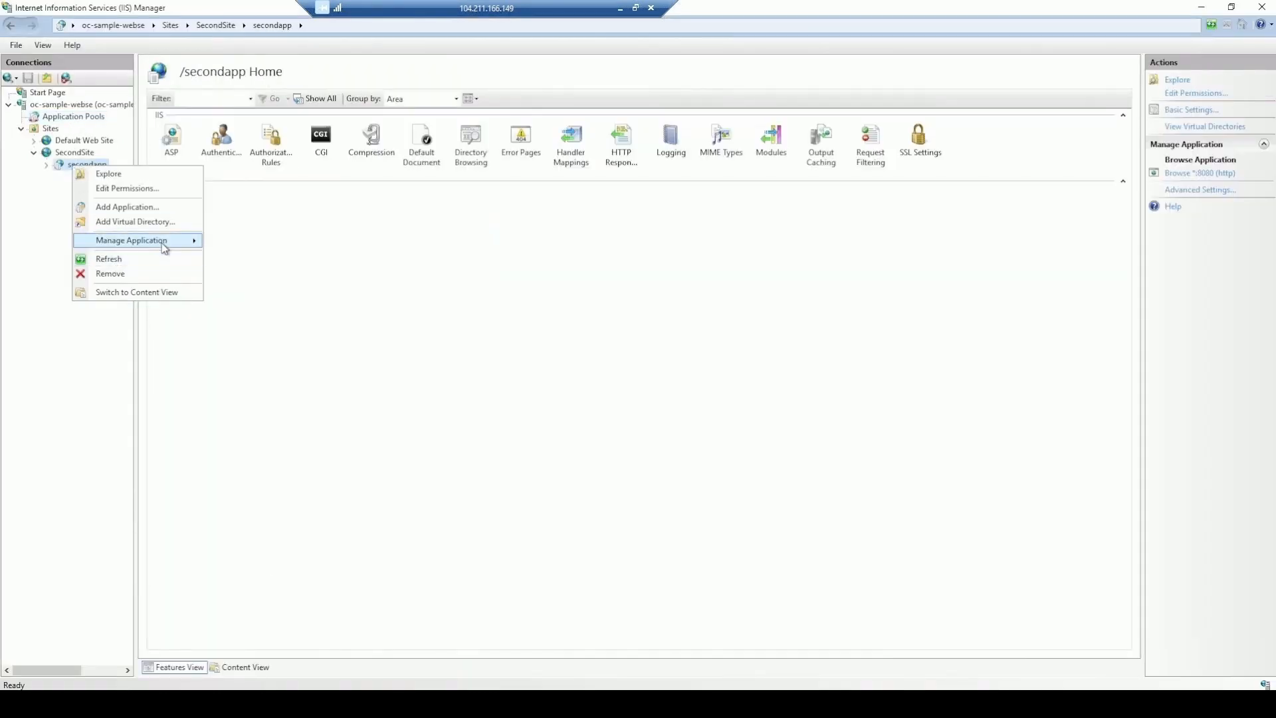
left_click(71, 169)
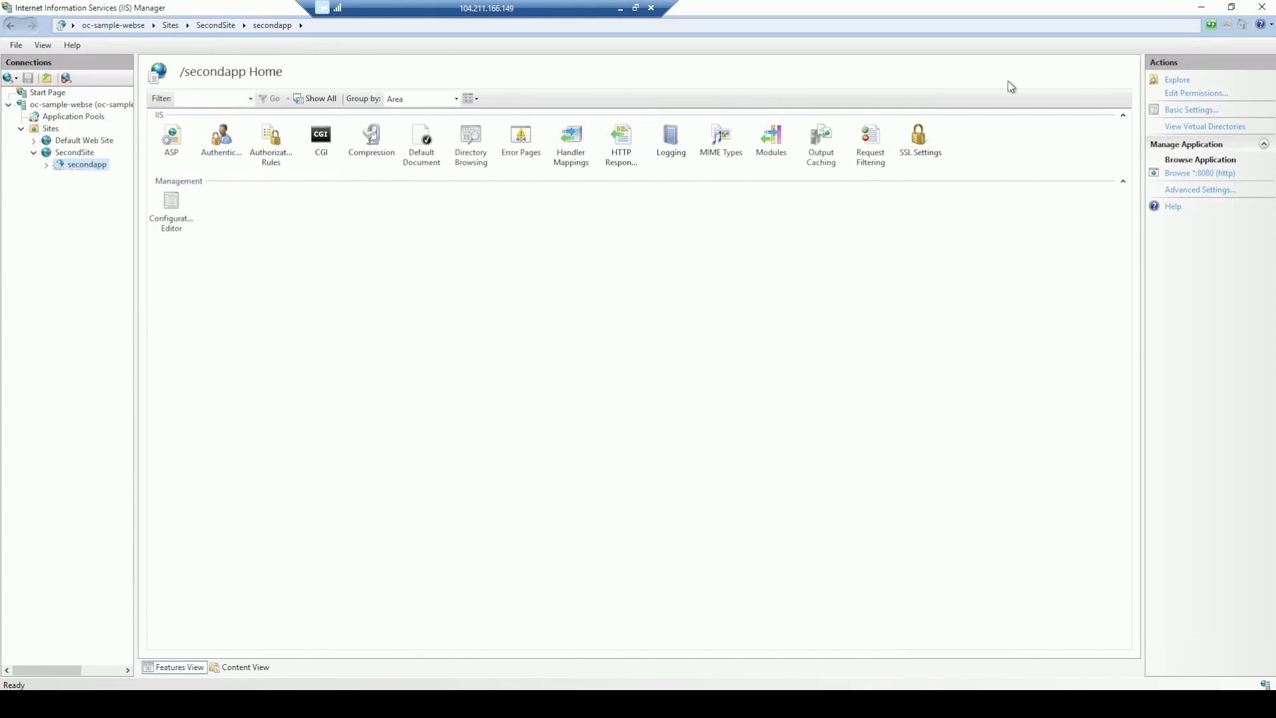
left_click(1191, 109)
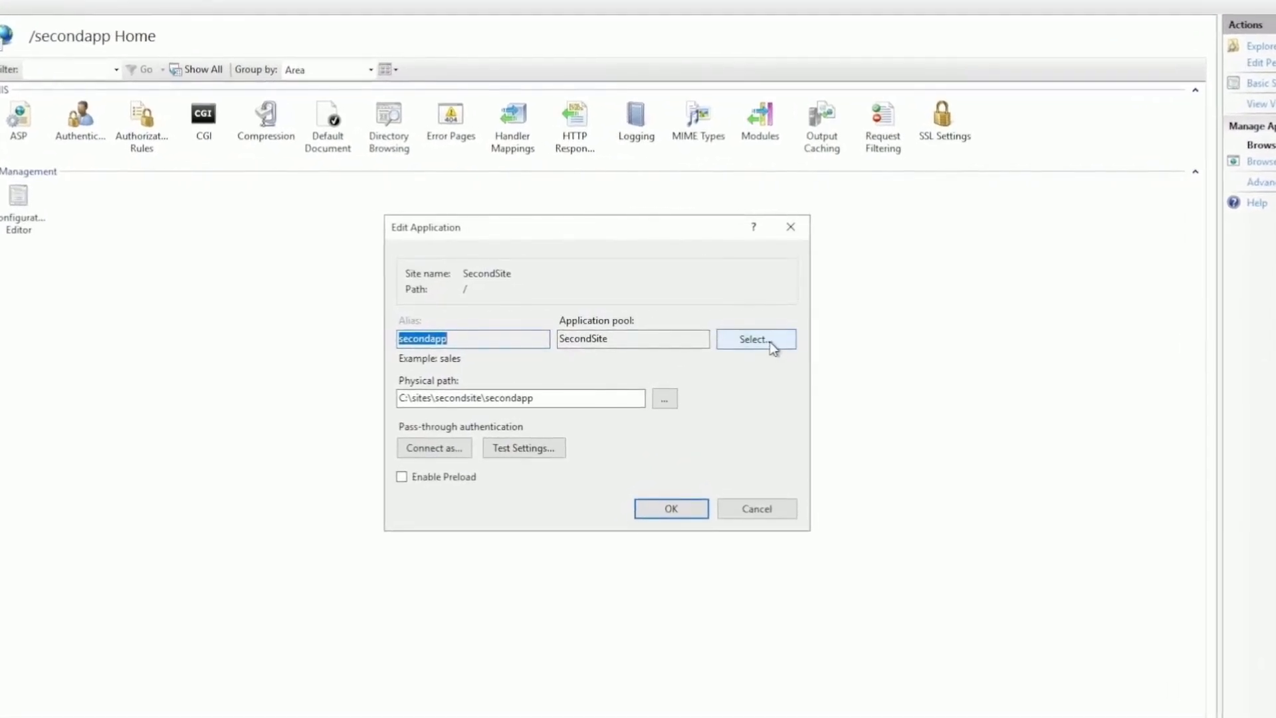
left_click(768, 339)
left_click(660, 336)
left_click(711, 290)
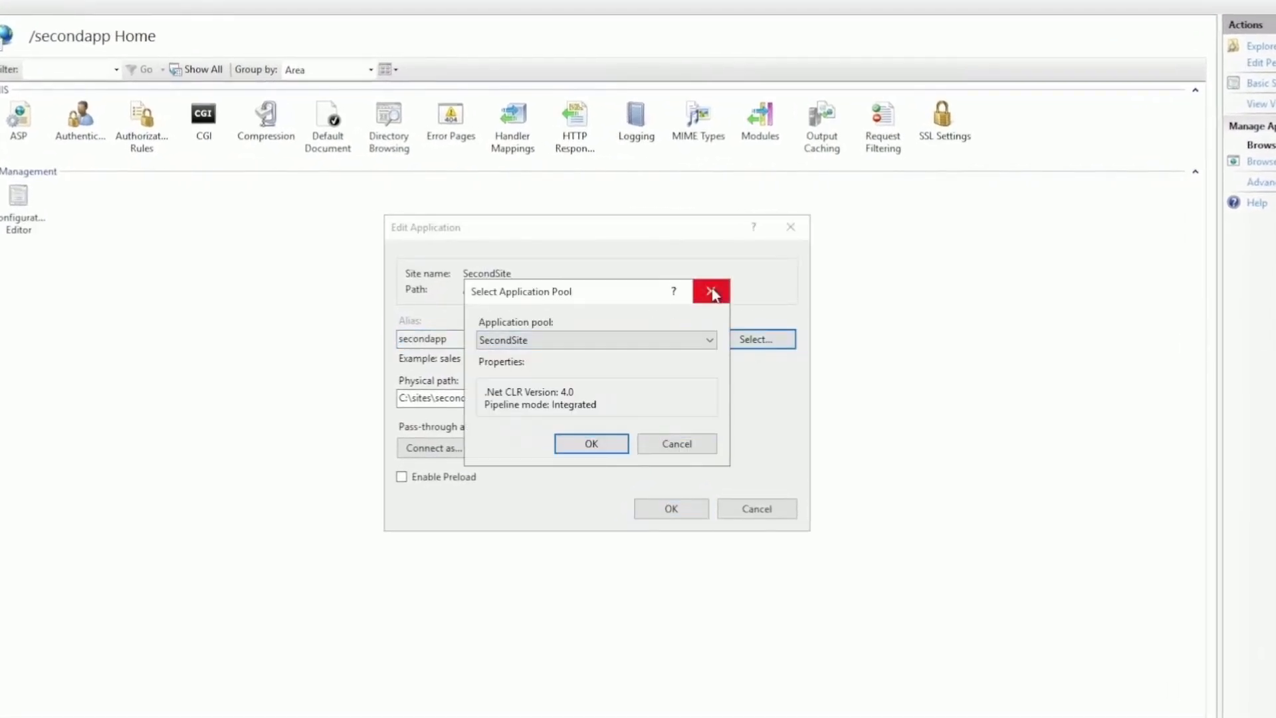
left_click(710, 290)
left_click(671, 508)
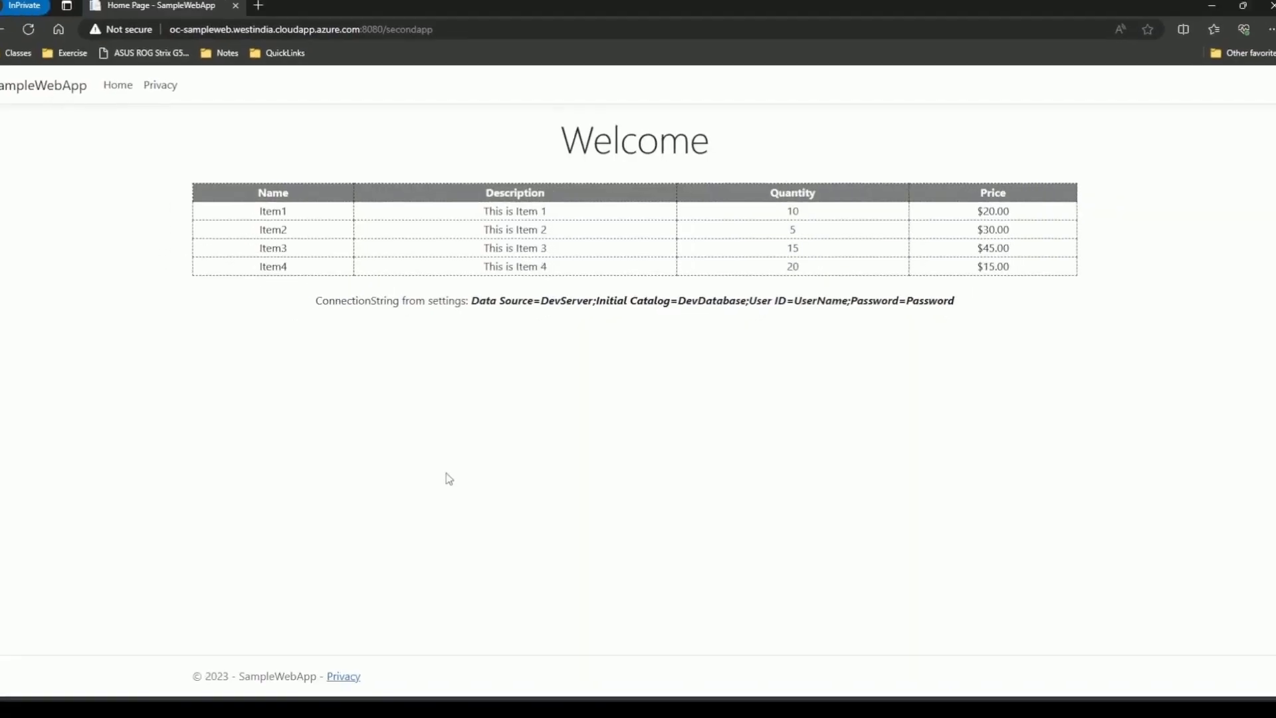
- In the InPrivate window, load the site root on port 8080 and then its /secondapp address
left_click(610, 35)
type(":8080")
key("Return")
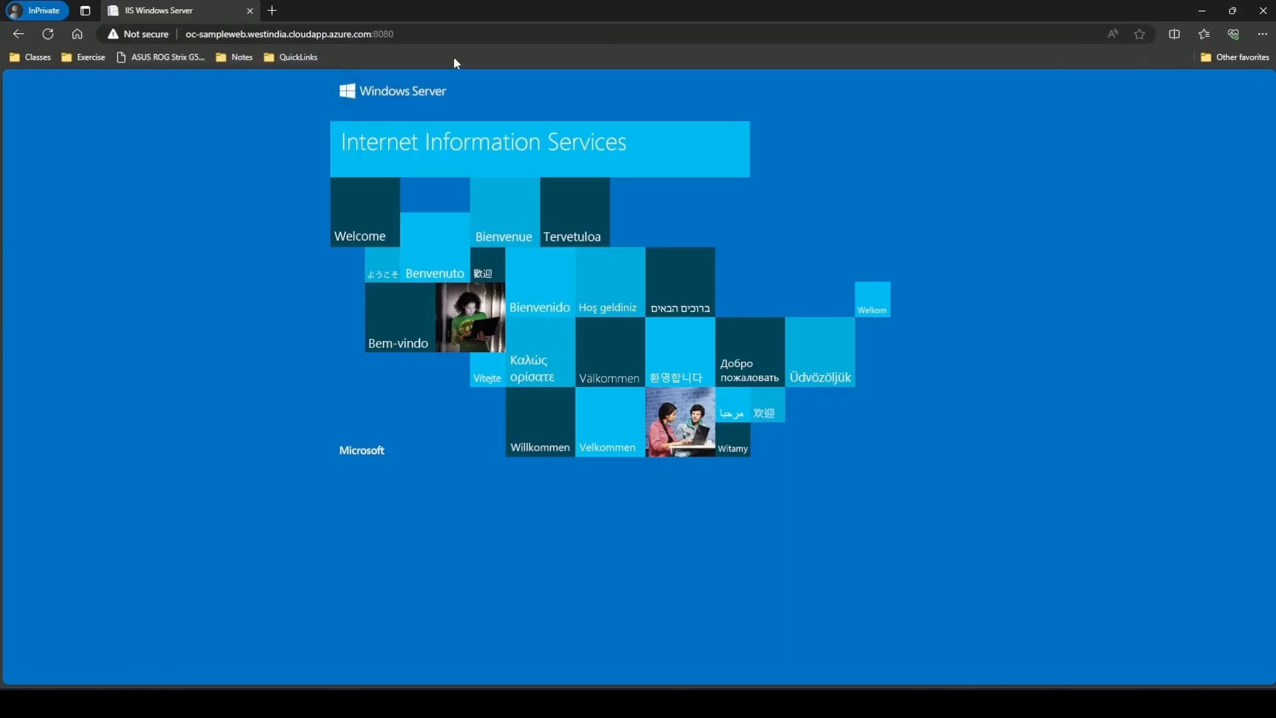
left_click(484, 32)
left_click(484, 32)
type("//secondapp")
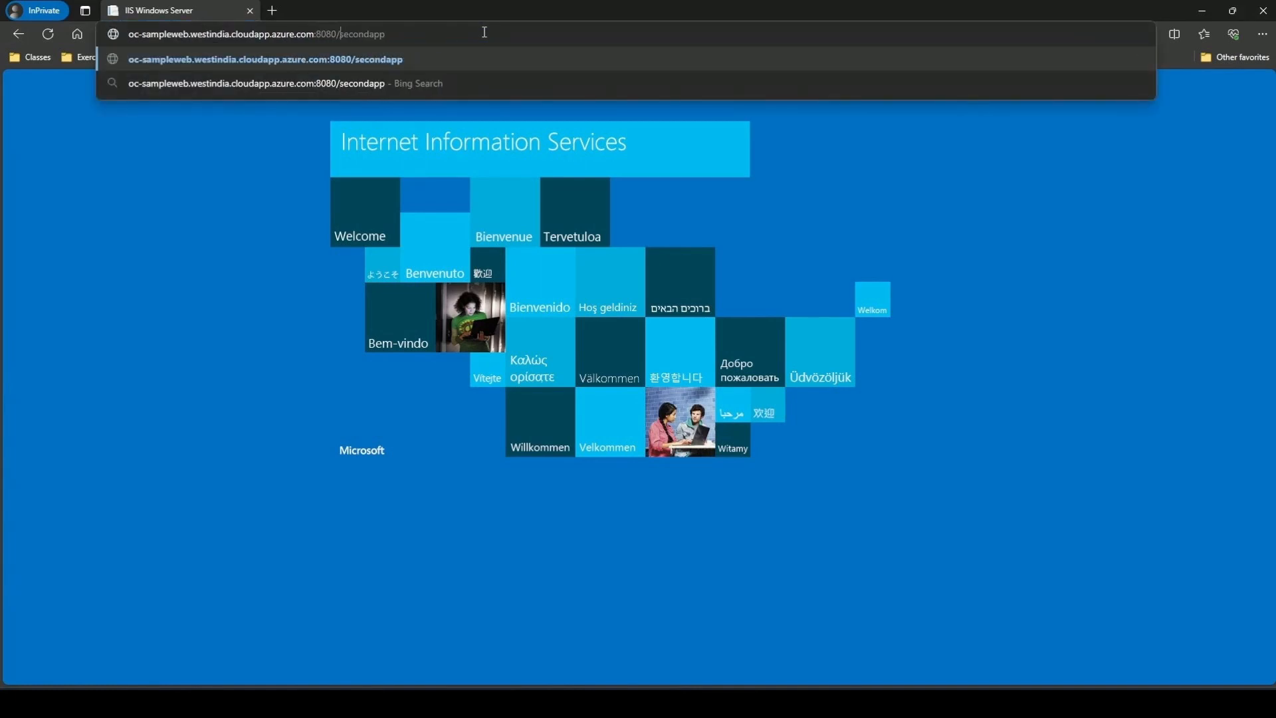
key("Return")
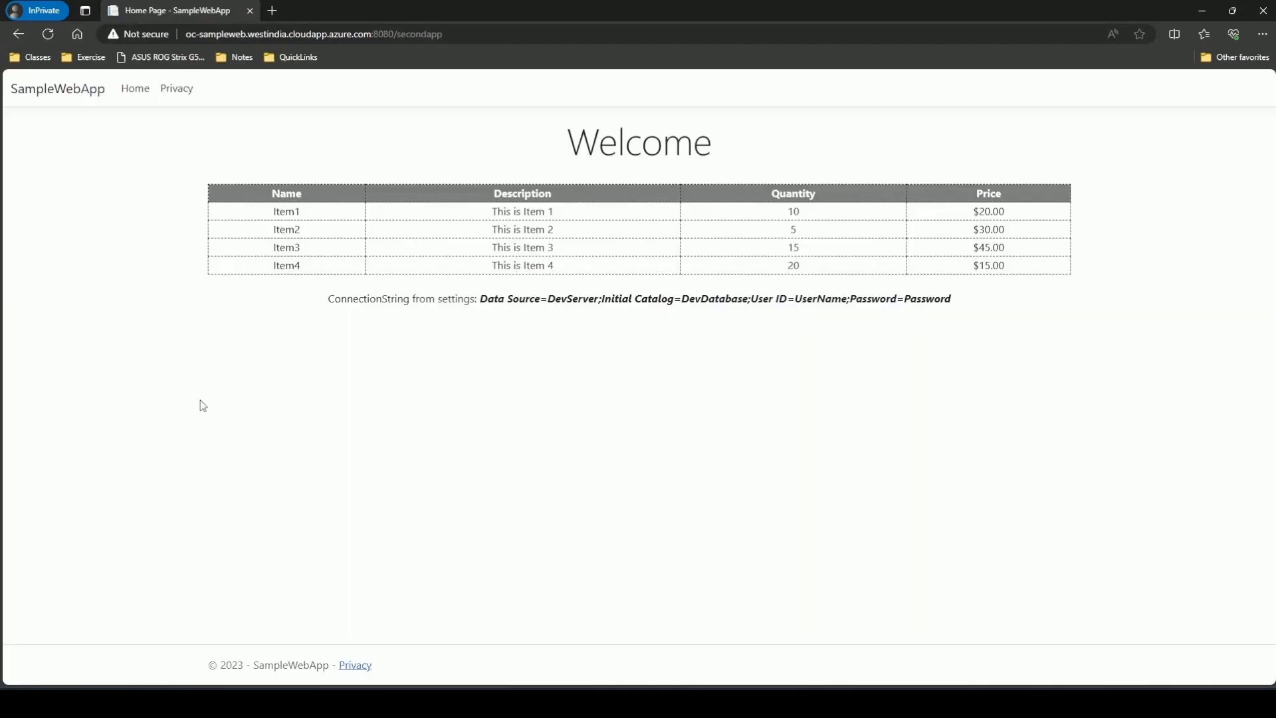
- Return to the DeployToServer pipeline editor and review the IIS Web App Manage task's settings
mouse_move(743, 703)
left_click(742, 638)
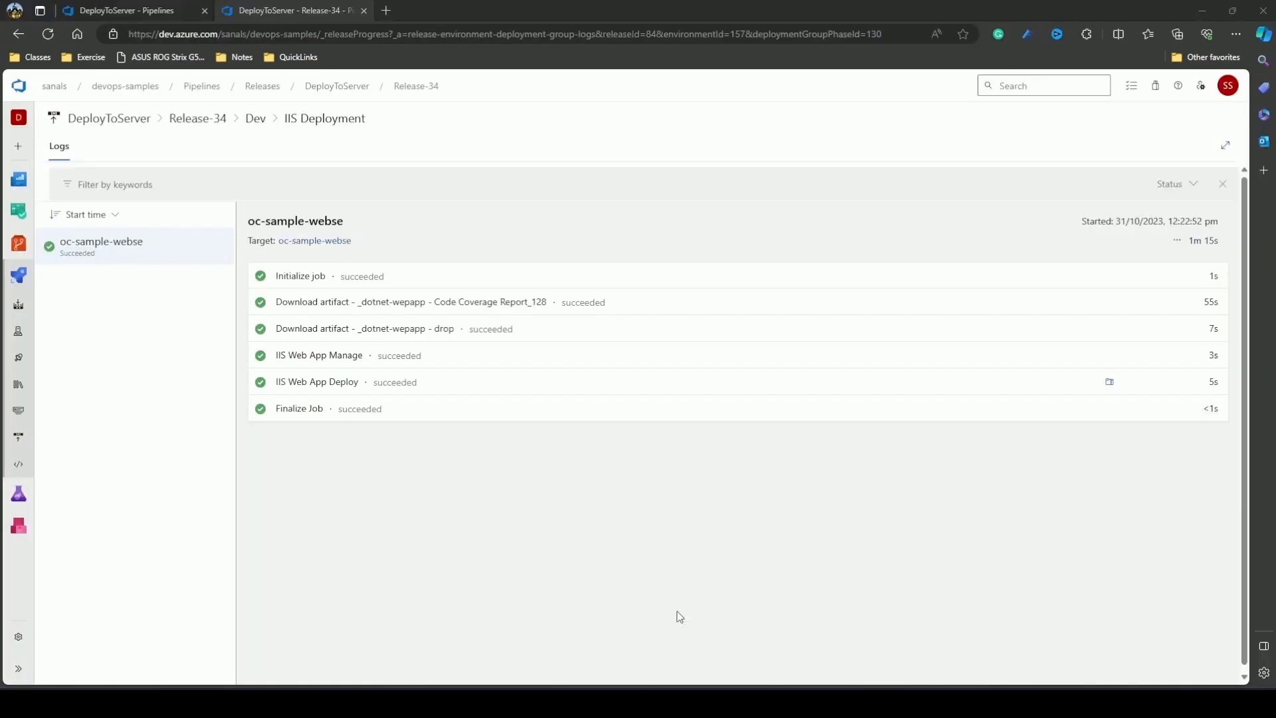
left_click(117, 11)
left_click(143, 296)
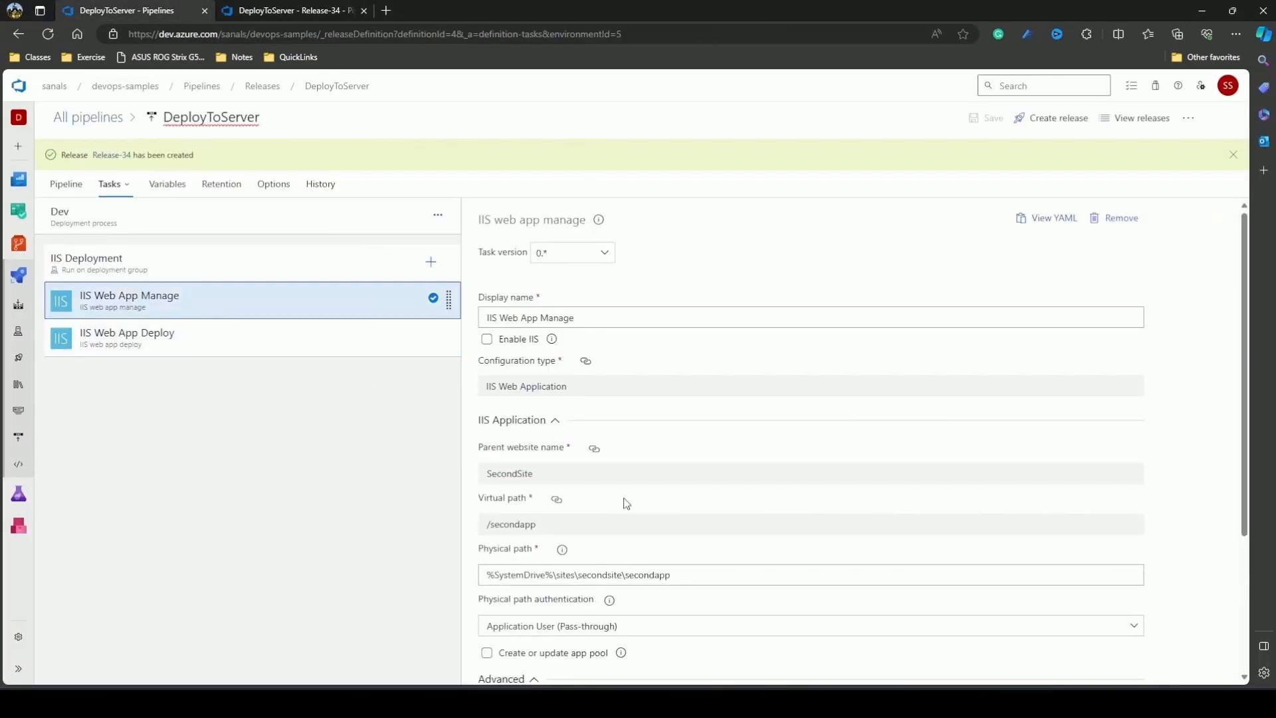
scroll(624, 503, "down", 3)
scroll(625, 503, "up", 3)
scroll(584, 512, "down", 2)
- Enable Create or update app pool in the IIS Web App Manage task, look over its options, and disable it again
left_click(486, 506)
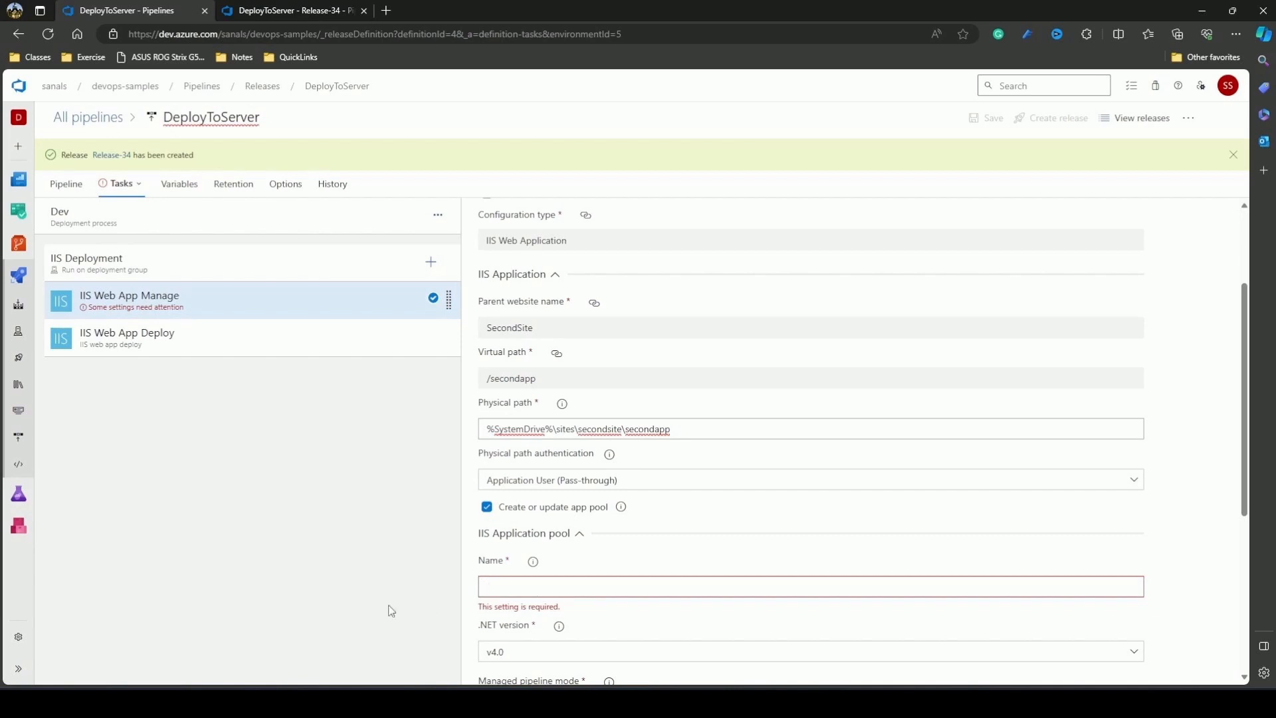
scroll(535, 631, "down", 3)
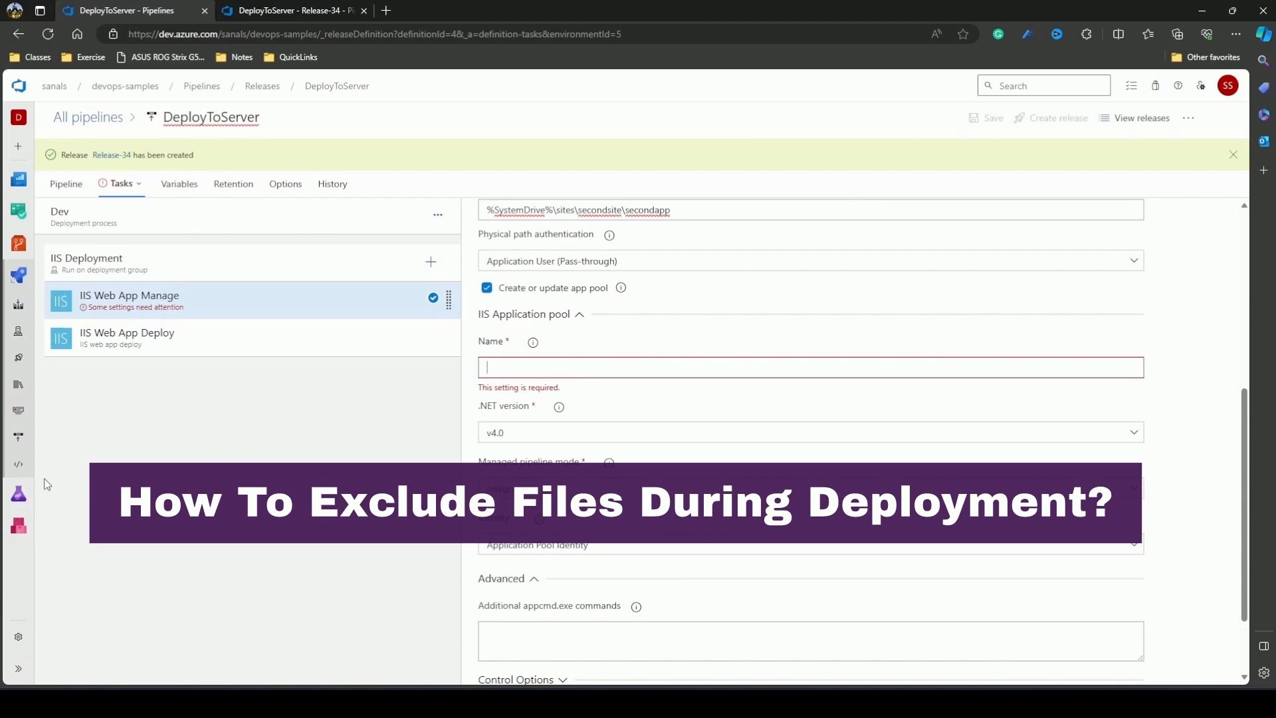
left_click(265, 340)
left_click(212, 302)
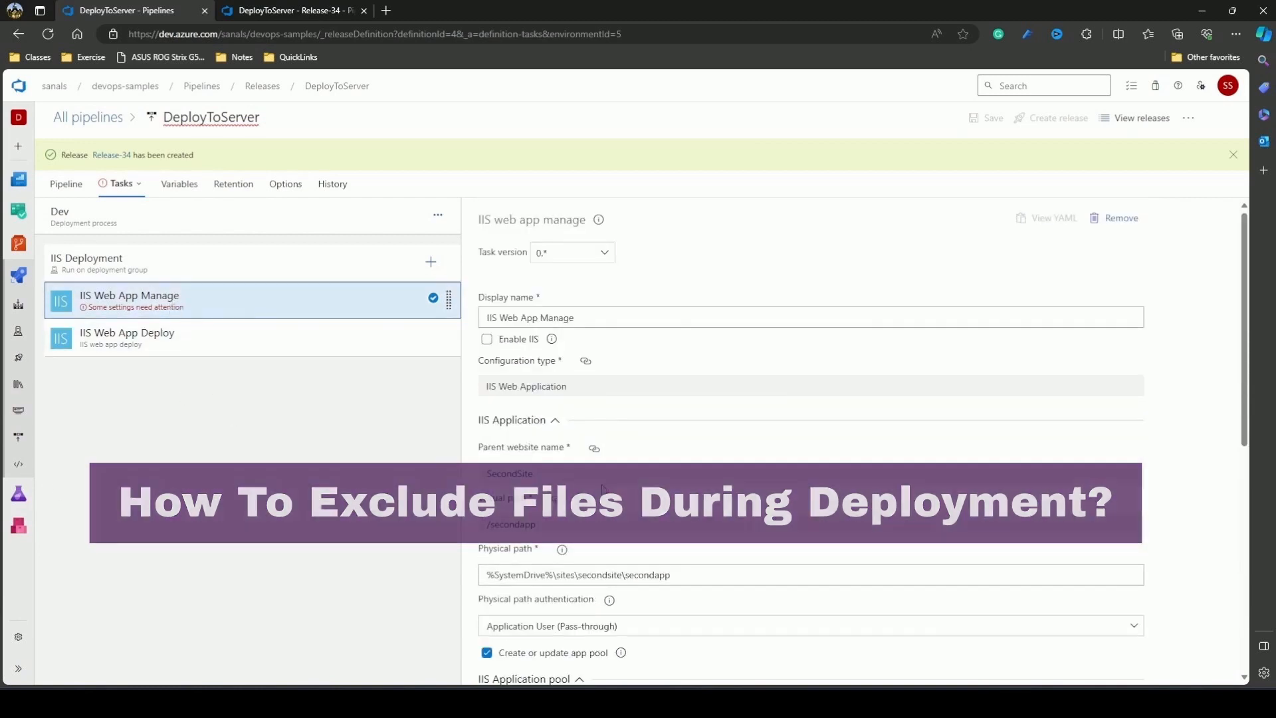
scroll(492, 505, "down", 2)
left_click(486, 507)
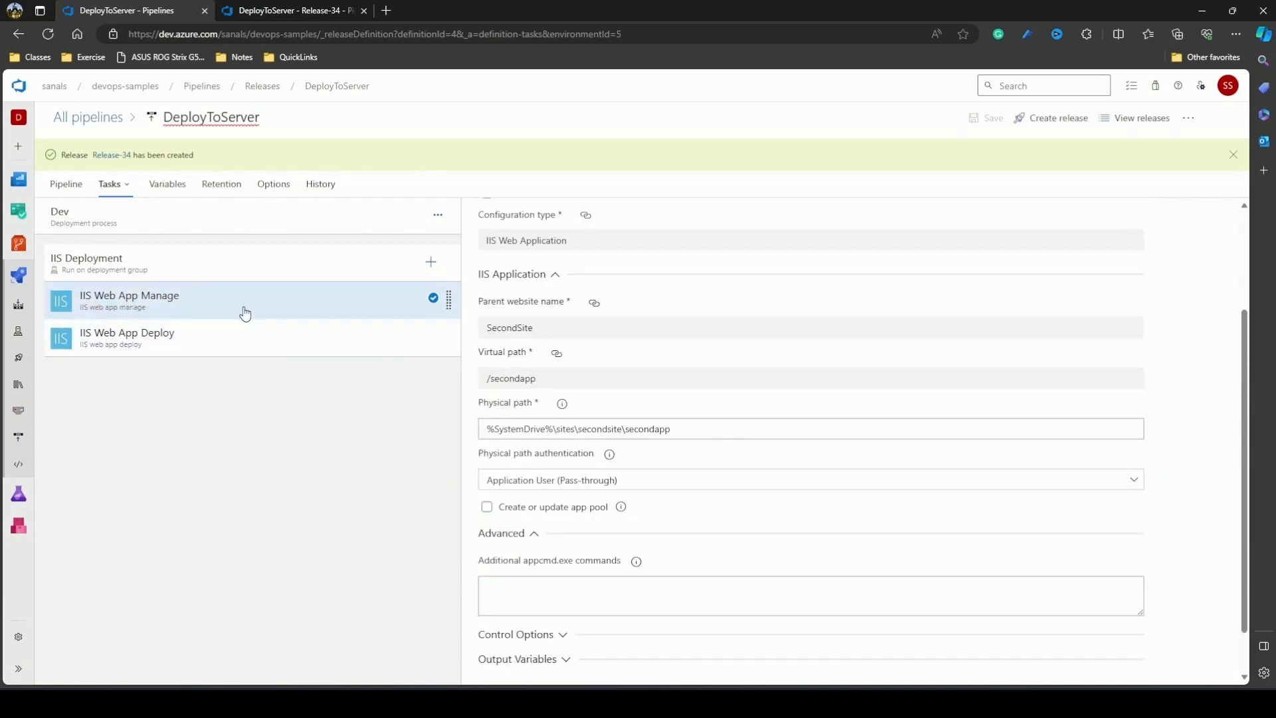
- Examine the advanced deployment options of the IIS Web App Deploy task
left_click(278, 354)
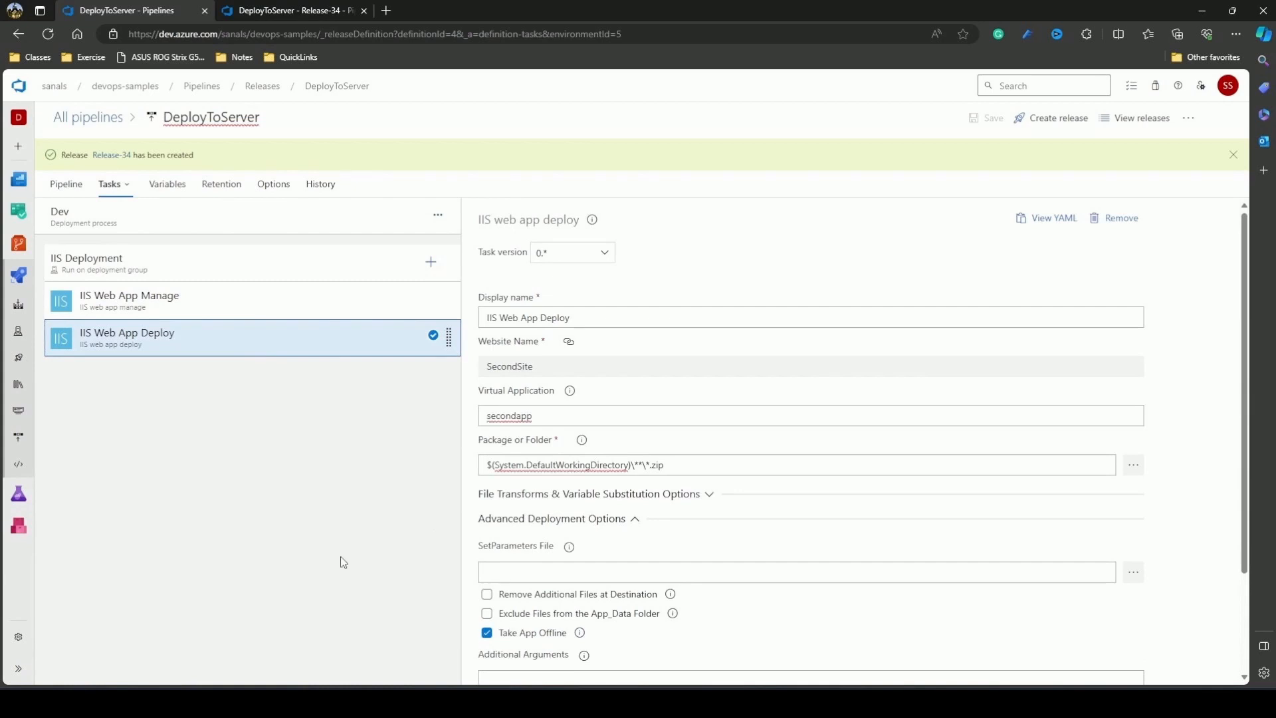
scroll(656, 516, "down", 2)
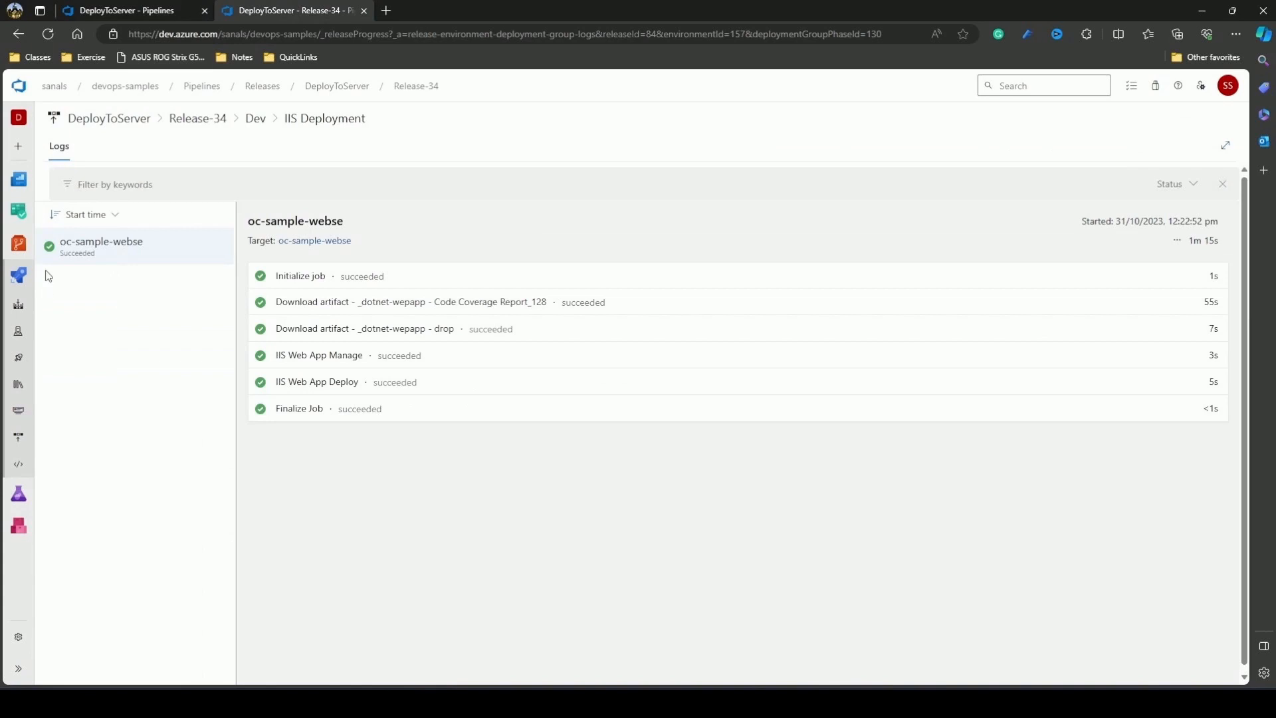
- Open appsettings.Development.json from the inner SampleWebApp folder of the dotnet-wepapp repository
mouse_move(20, 247)
left_click(87, 267)
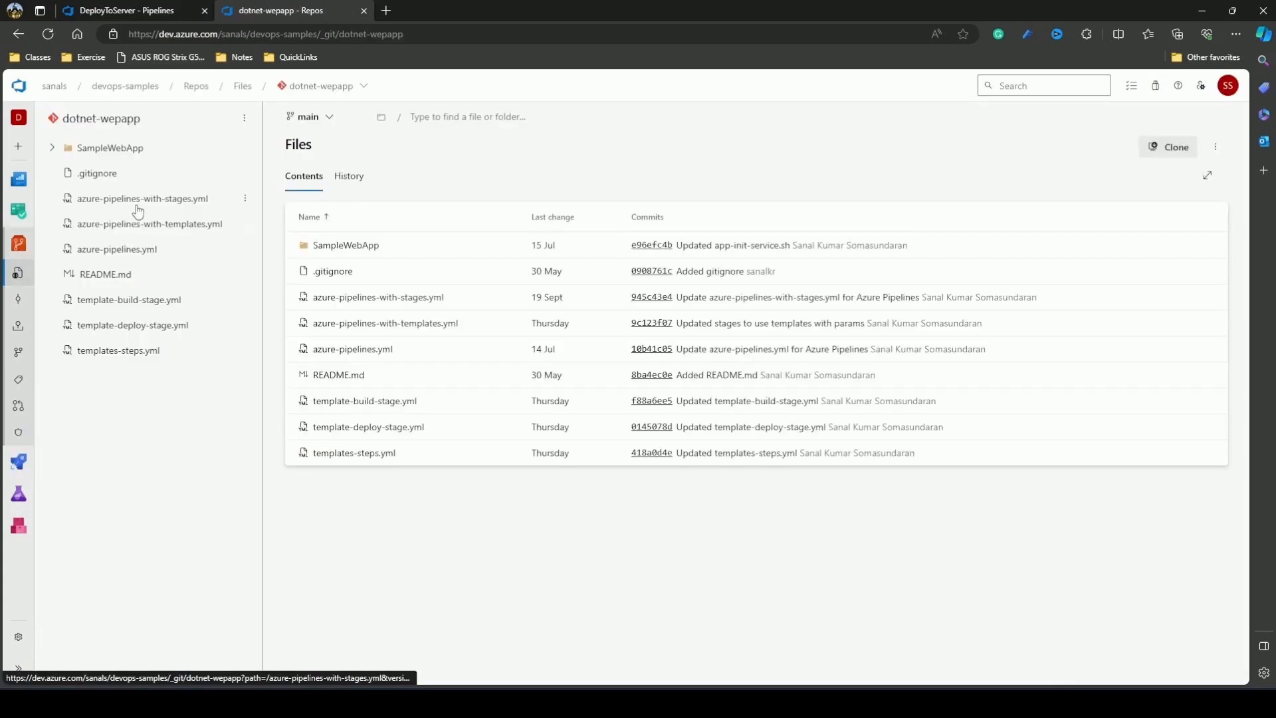
left_click(51, 148)
left_click(62, 198)
left_click(175, 380)
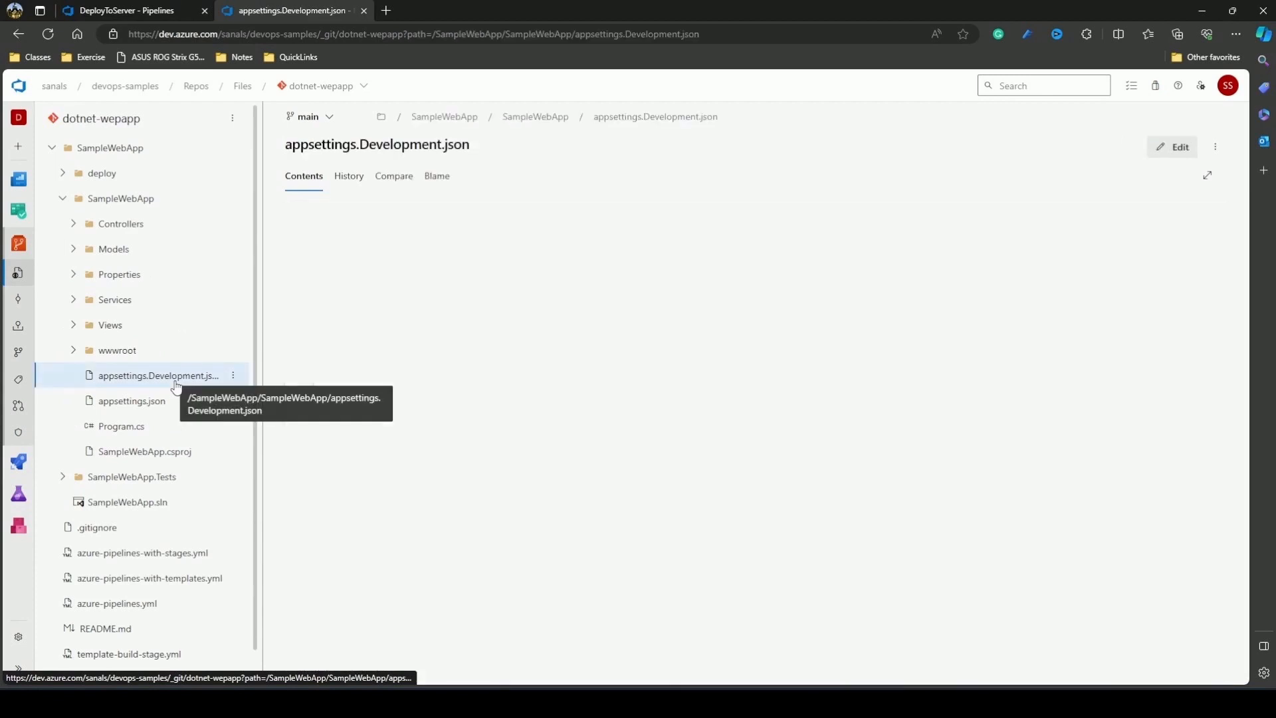
- Copy the file name appsettings.Development.json from the repository into the Additional Arguments of the IIS Web App Deploy task
left_click_drag(472, 146, 281, 158)
key("ctrl+c")
key("alt+Tab")
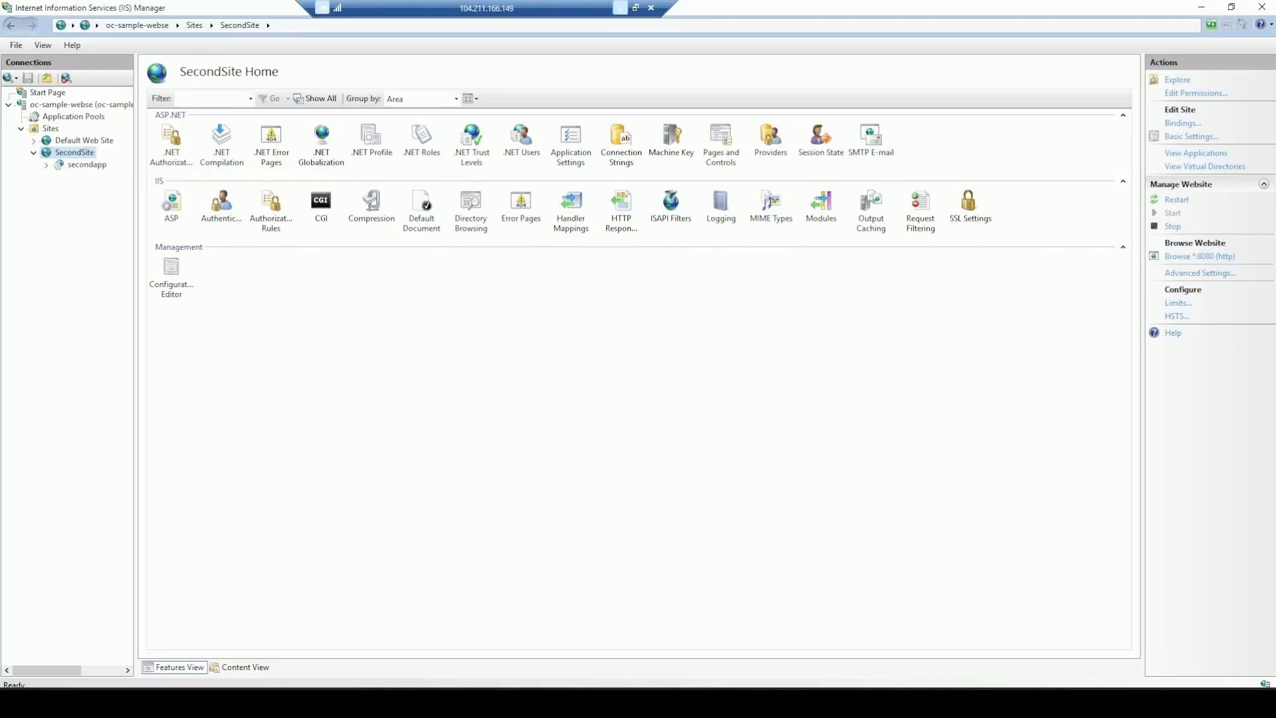
key("alt+Tab")
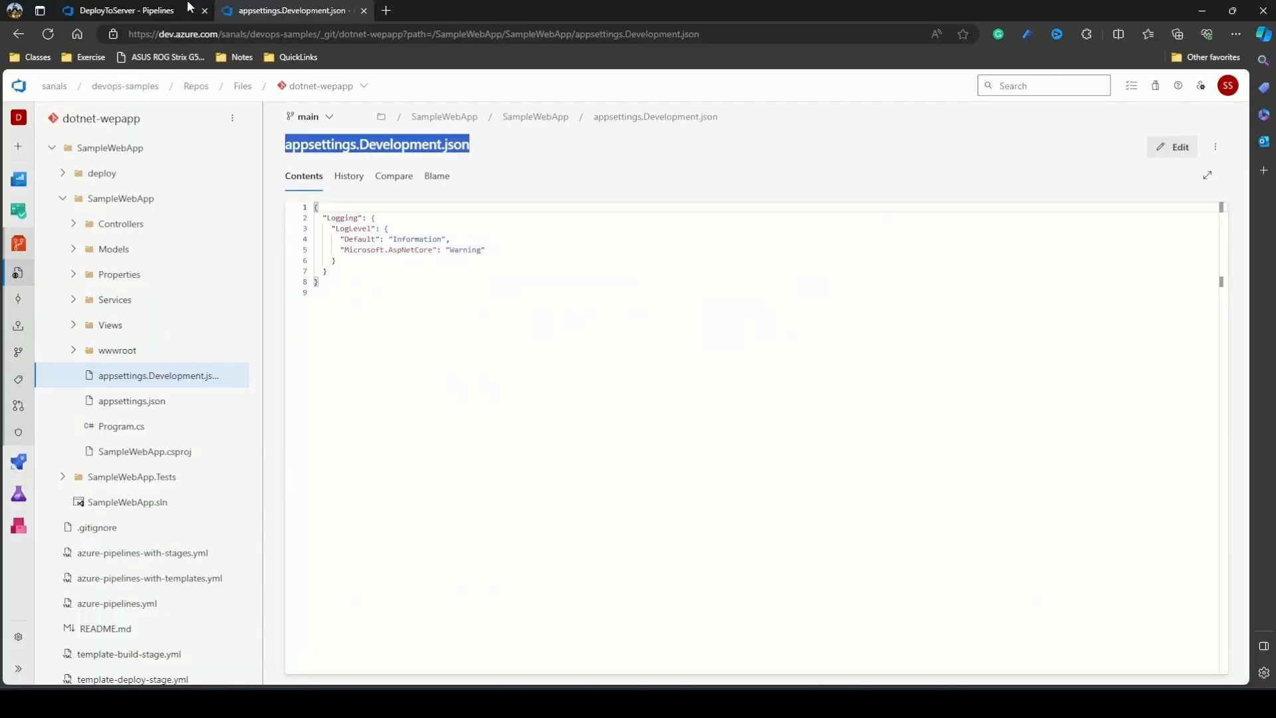
left_click(189, 8)
left_click(521, 550)
key("ctrl+v")
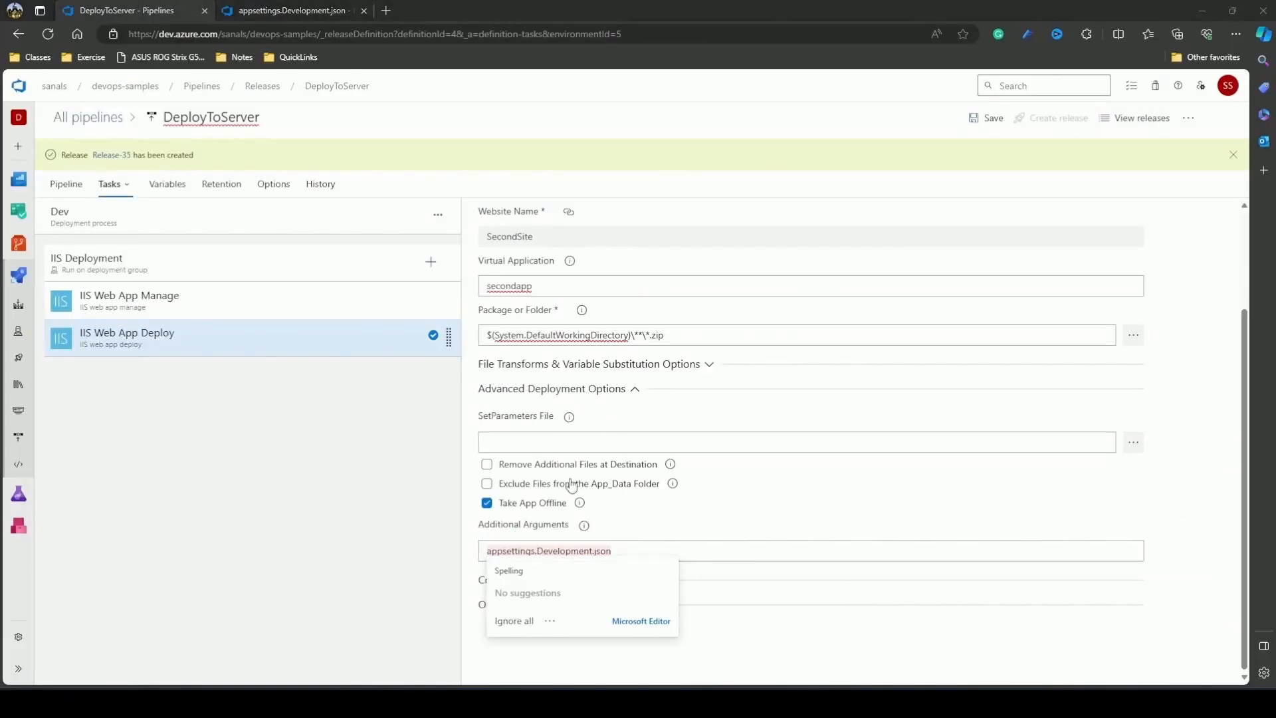
- Prefix the file name in Additional Arguments with -skip:objectName=filePath,absolutePath=\\, save the pipeline, and check the argument's parts
left_click(488, 558)
type("-skip:objectName=filePath,absolutePath=\\\\")
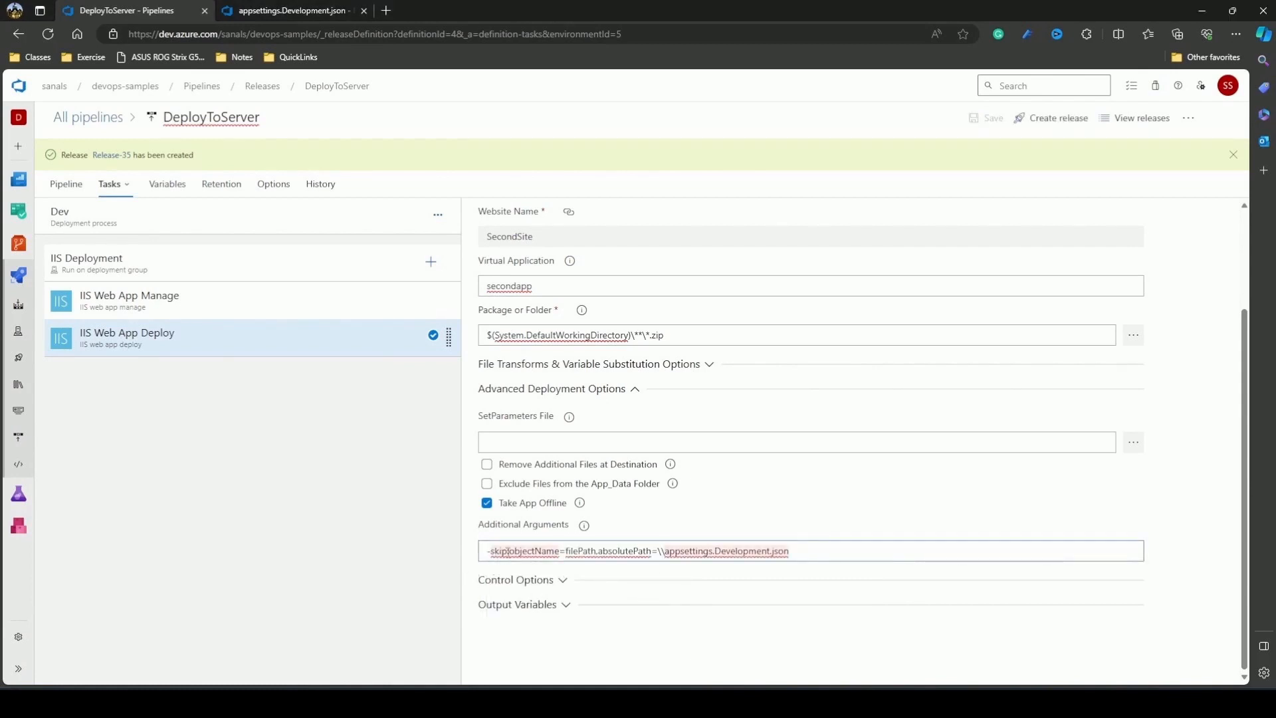
left_click(593, 550)
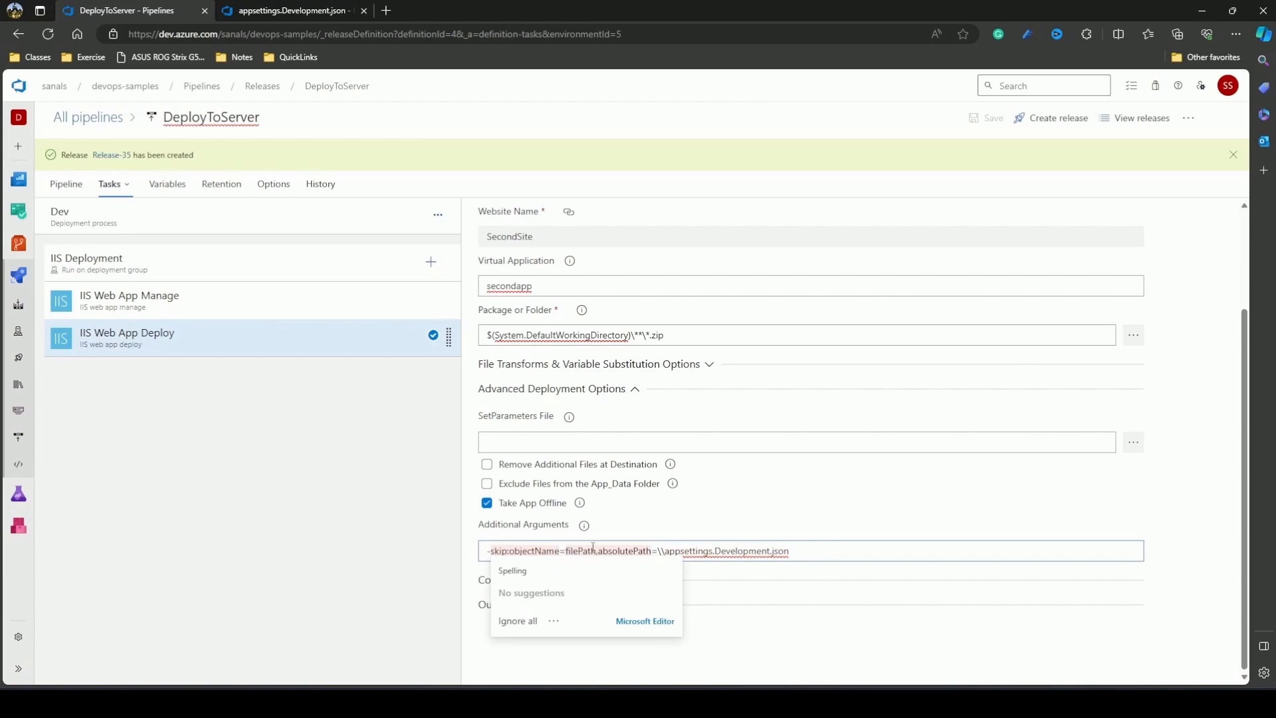
left_click(595, 550)
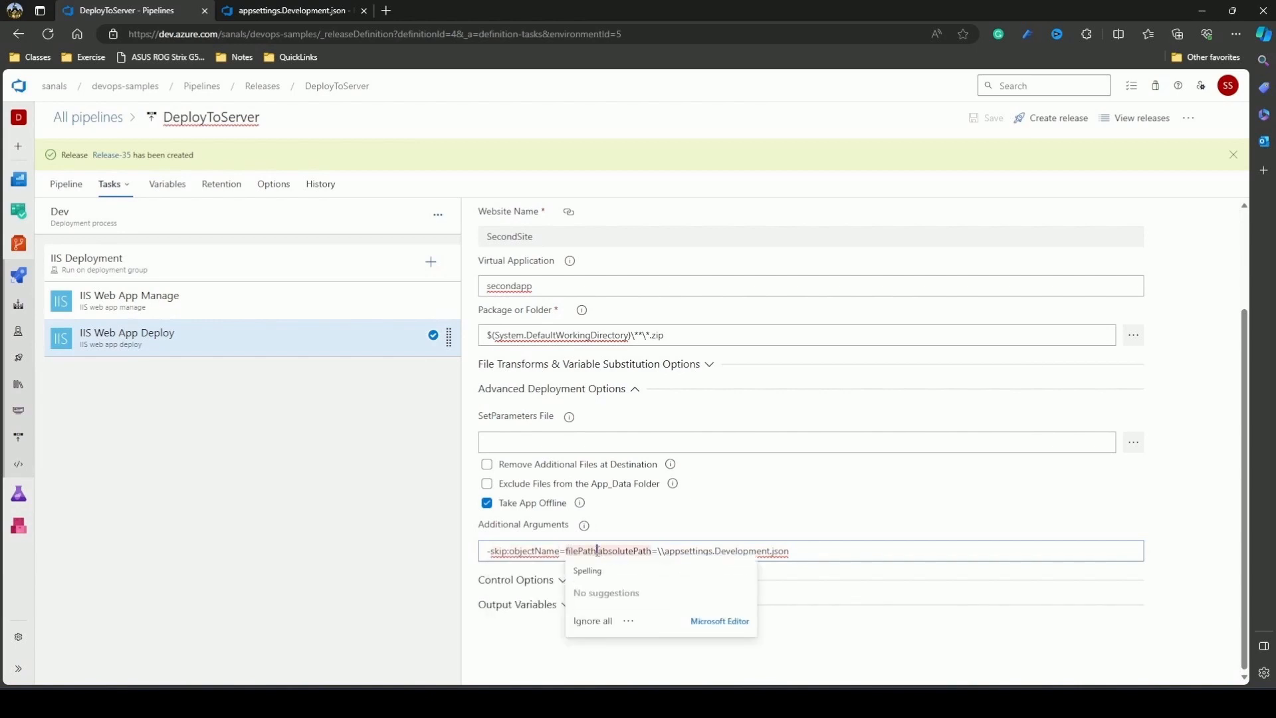
left_click_drag(598, 550, 651, 550)
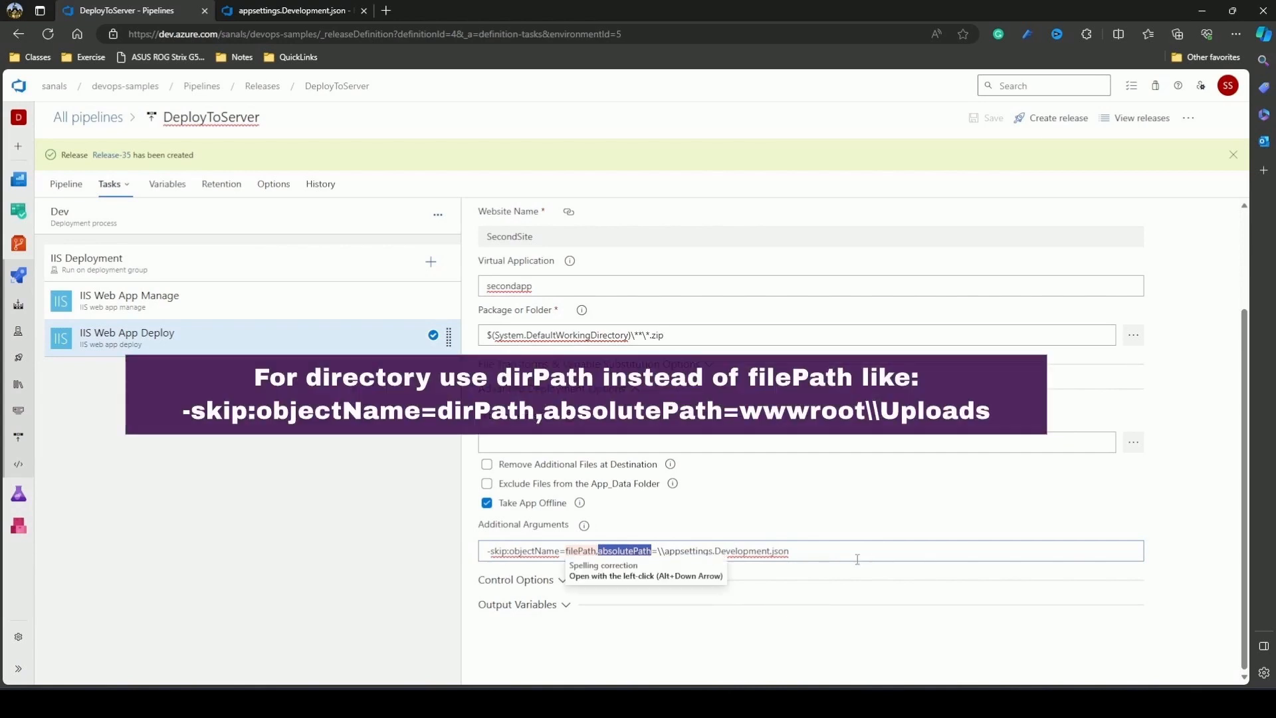
left_click(793, 500)
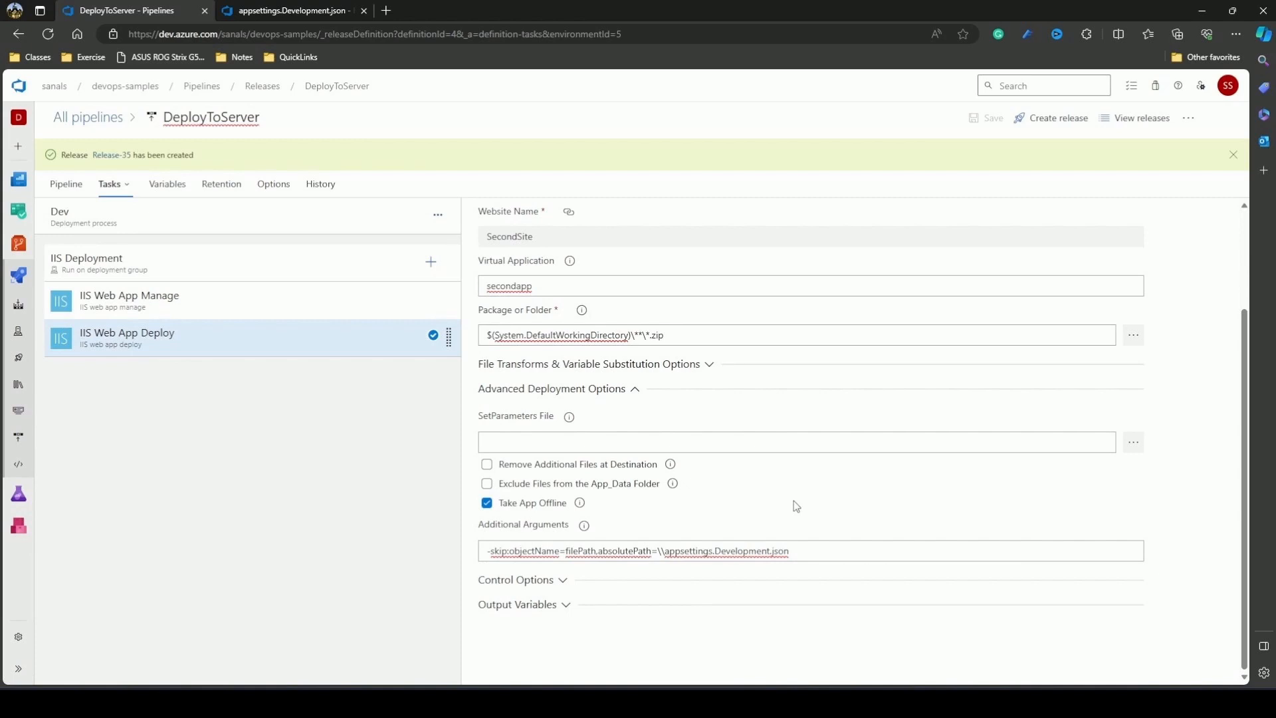
- Review the settings of the IIS Web App Manage task, the Dev stage, and the IIS Web App Deploy task with its additional arguments
left_click(257, 311)
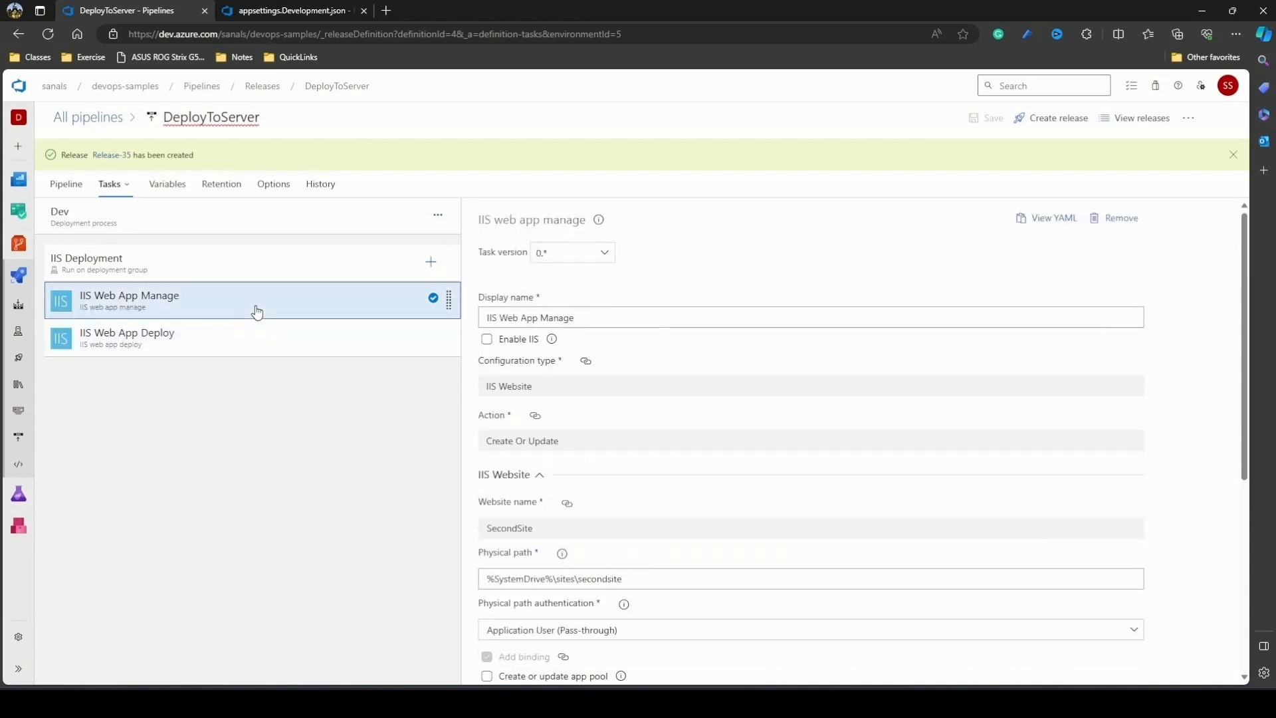
left_click(206, 224)
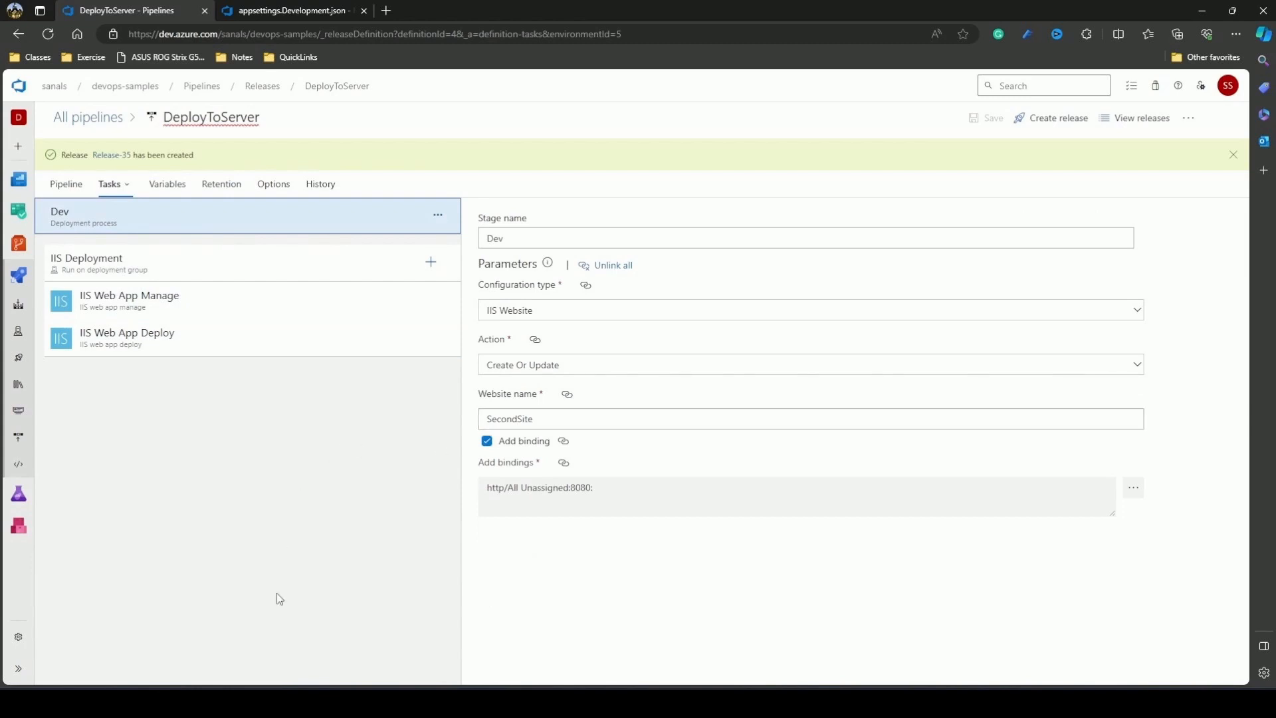
left_click(245, 353)
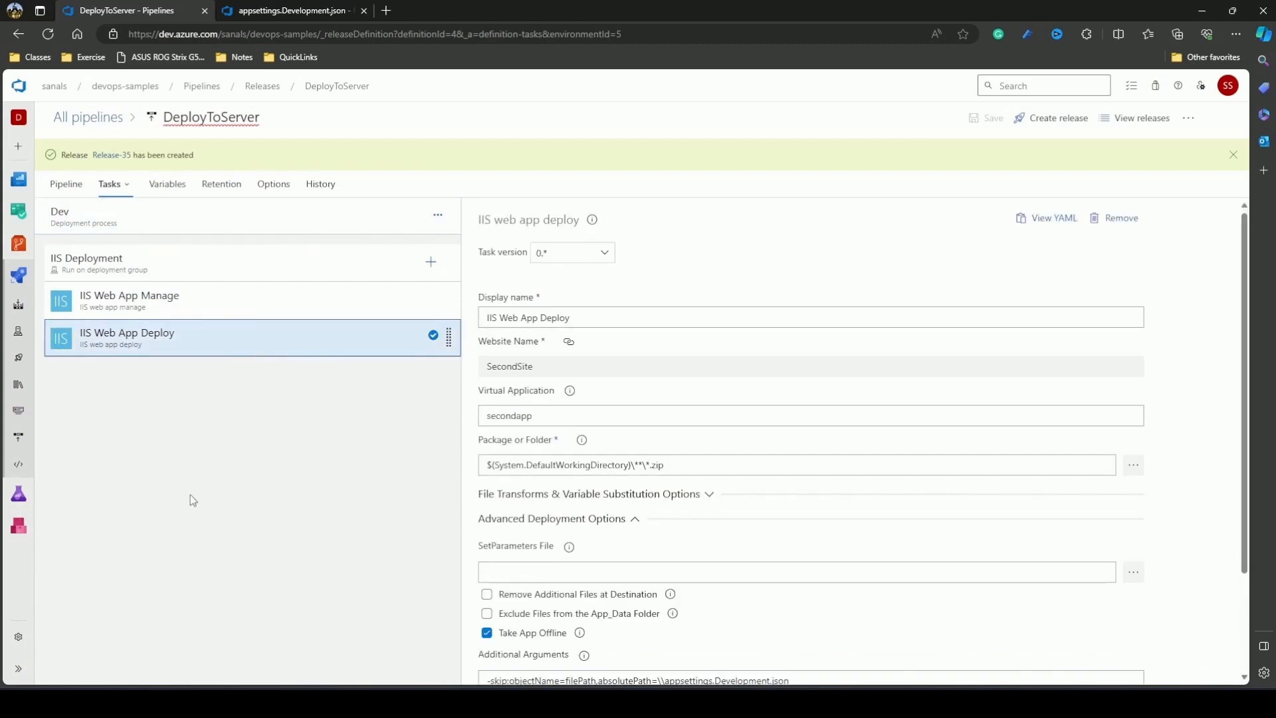
scroll(581, 541, "down", 2)
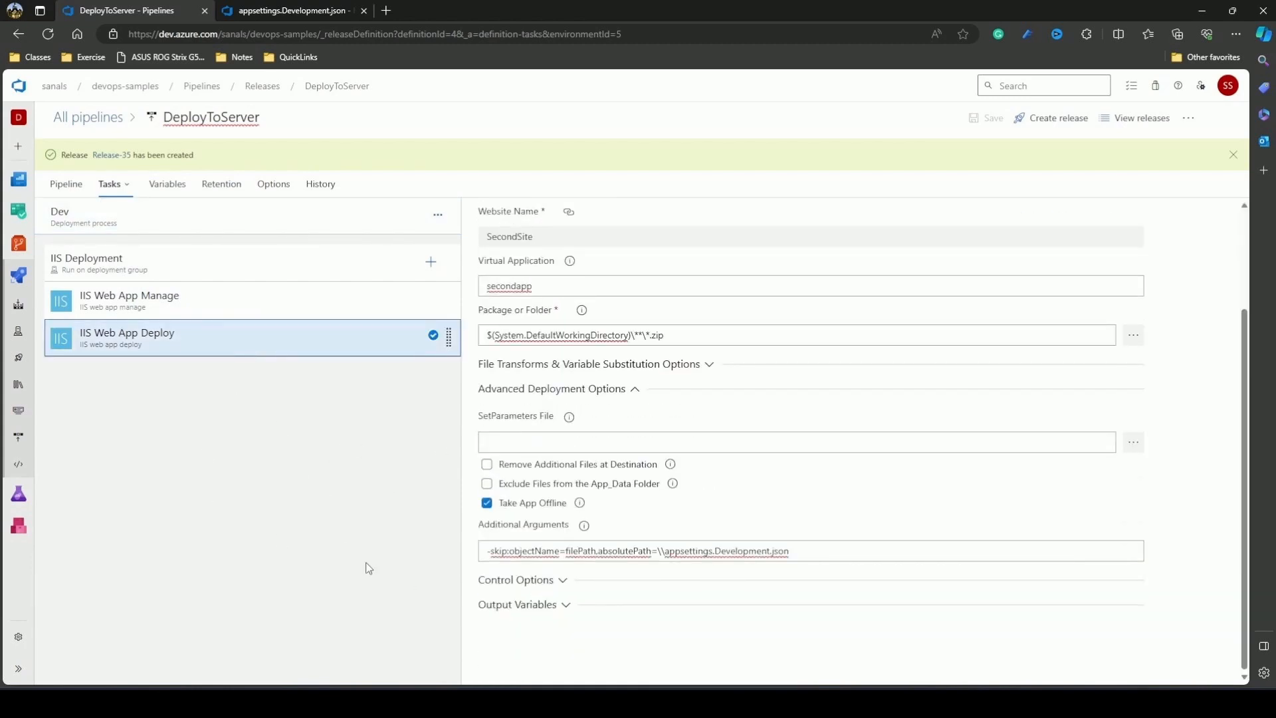
- Create a new DeployToServer release with the DevLinux stage switched to a manual trigger
left_click(1042, 129)
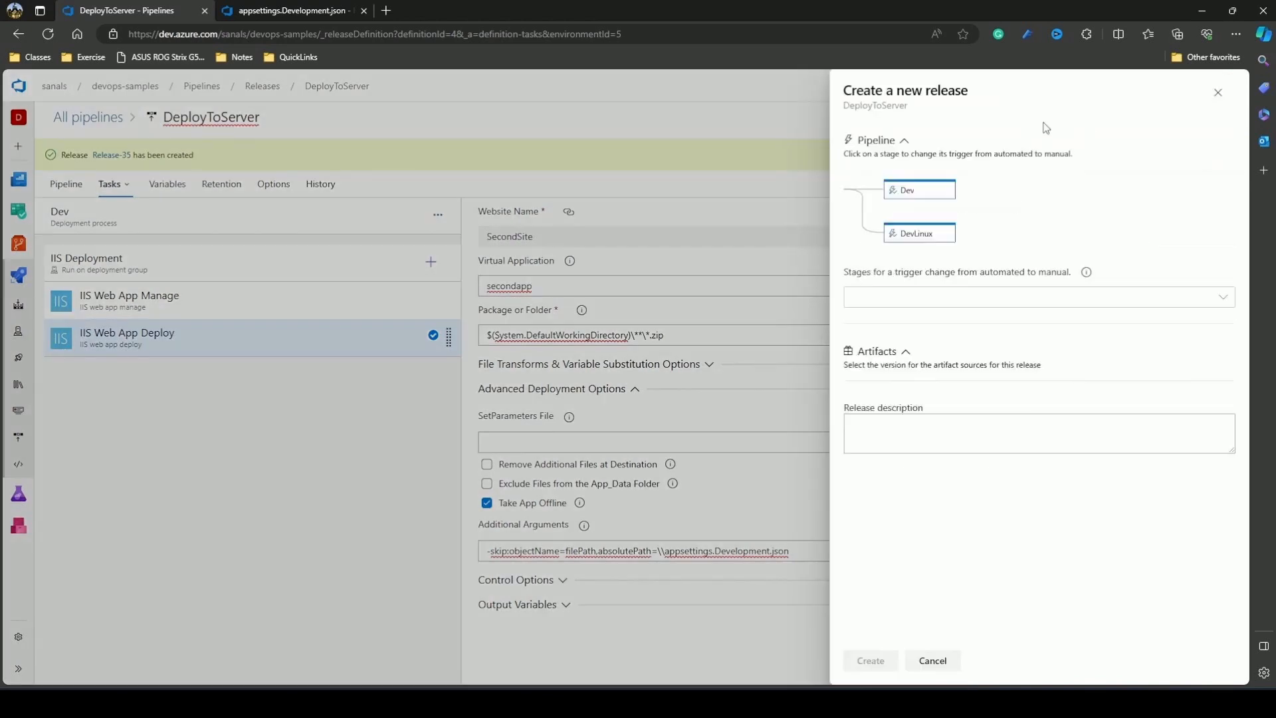
left_click(919, 233)
left_click(877, 661)
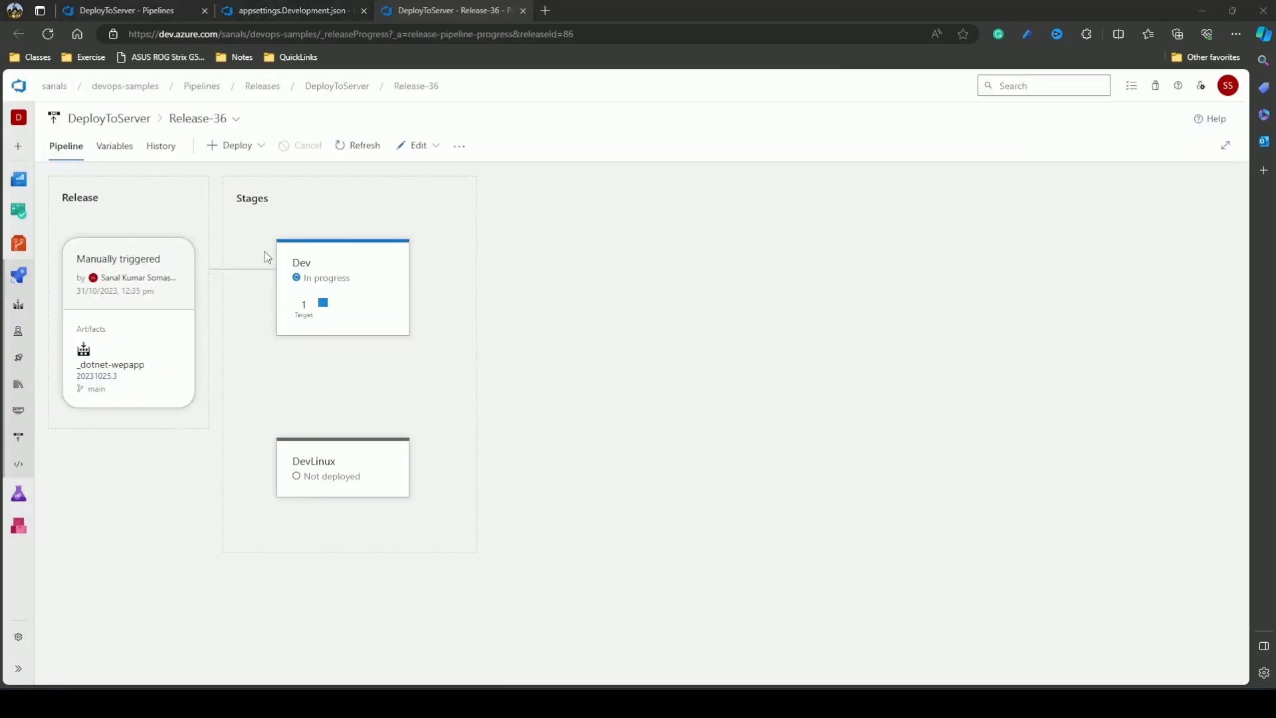
- Follow the Dev stage's IIS Deployment log for the target server, and inspect the deployed files in the server's secondsite folder
left_click(373, 344)
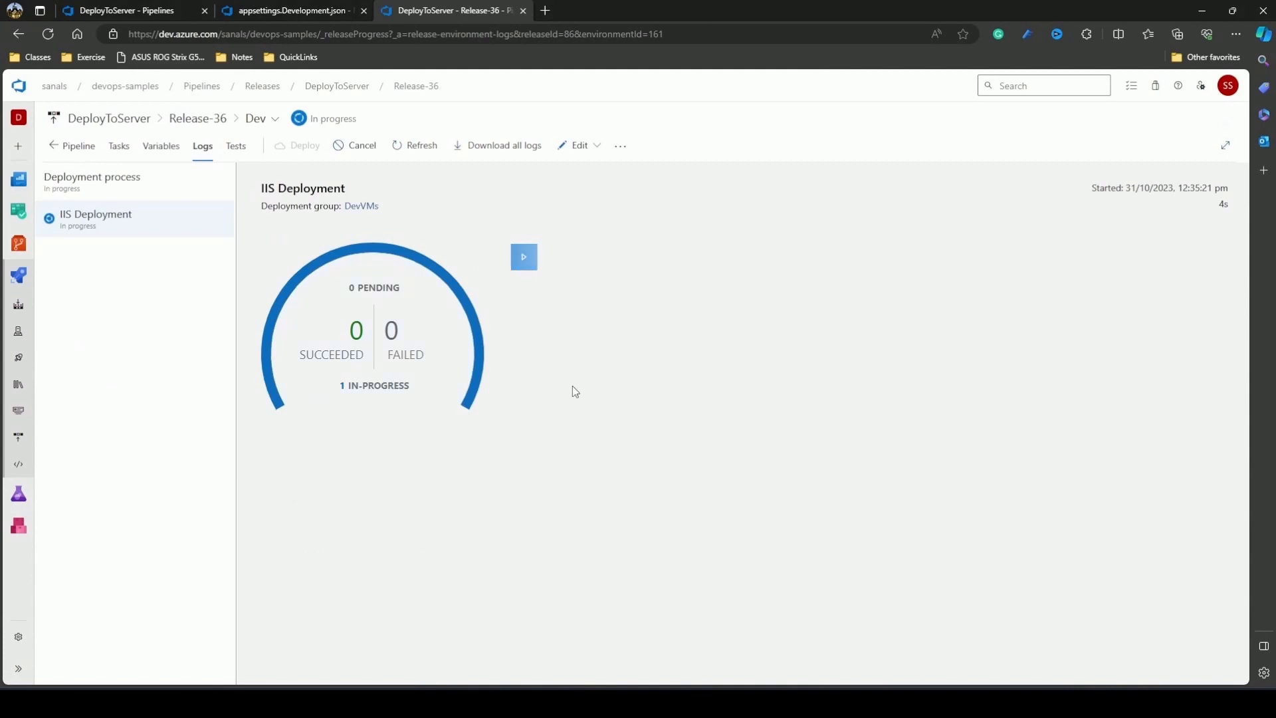
left_click(524, 257)
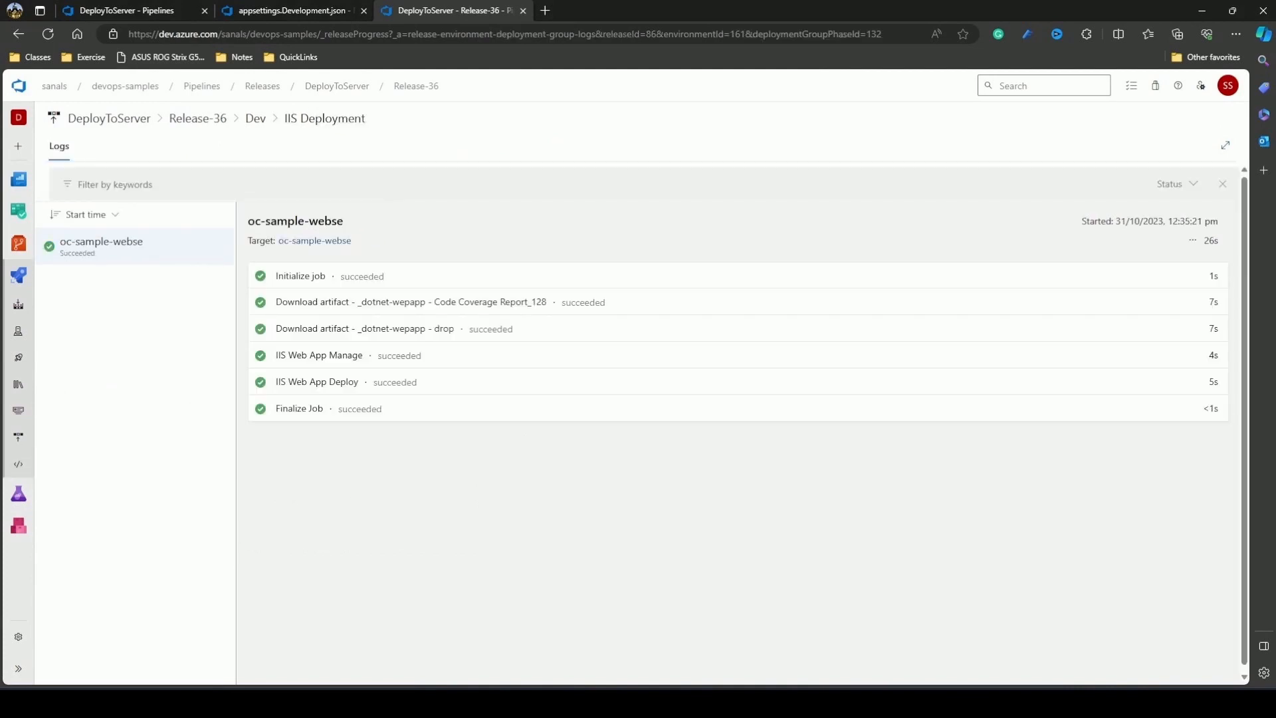
key("alt+Left")
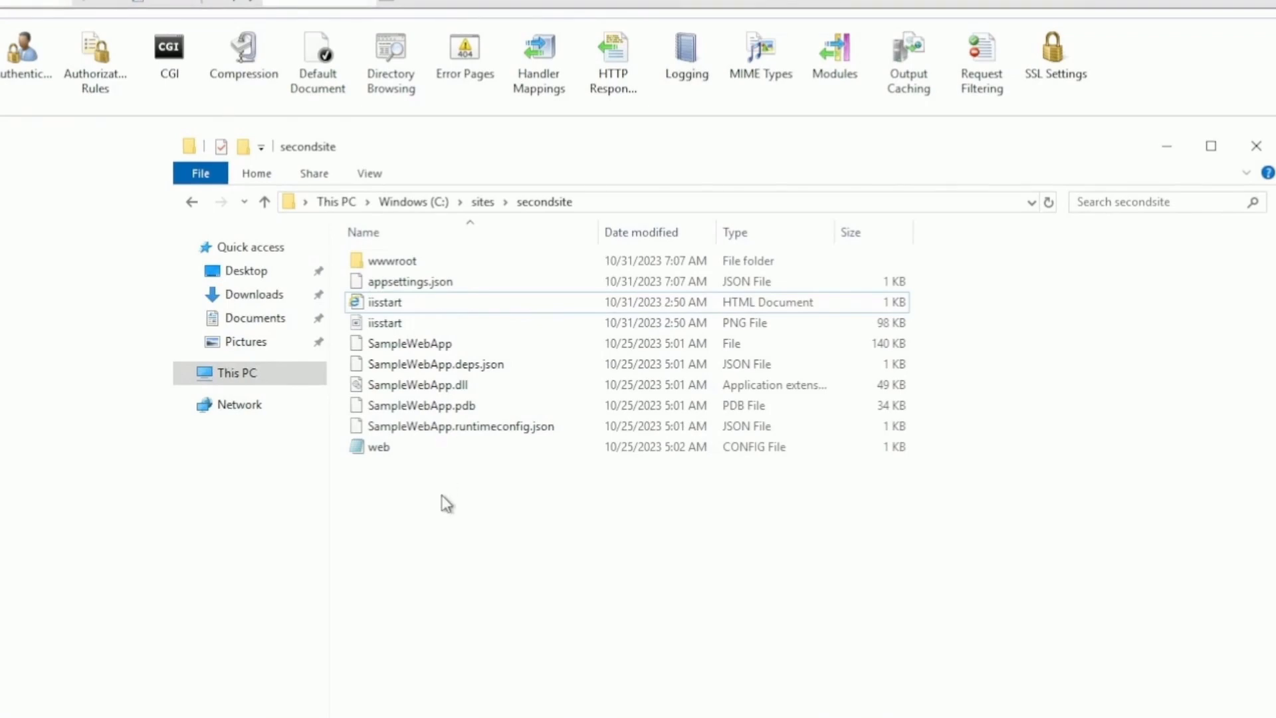
left_click(426, 285)
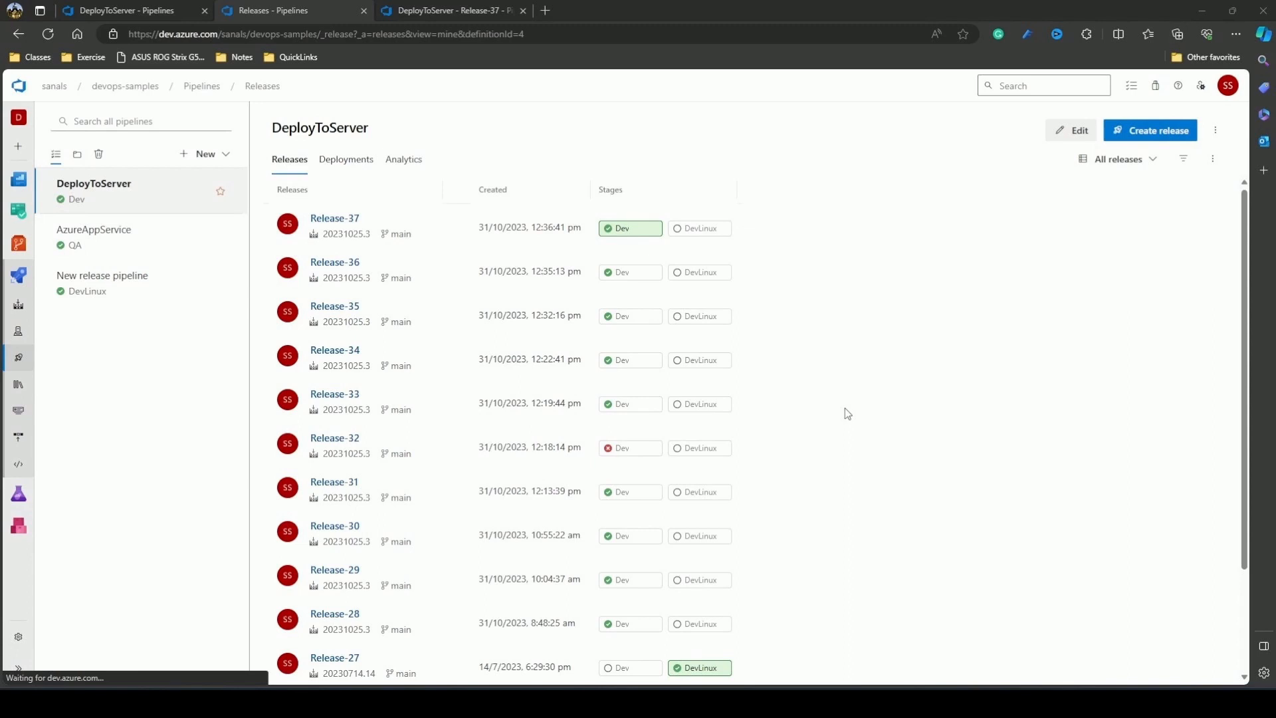
- Open the DevVMs deployment group and view its targets and registration details
left_click(18, 436)
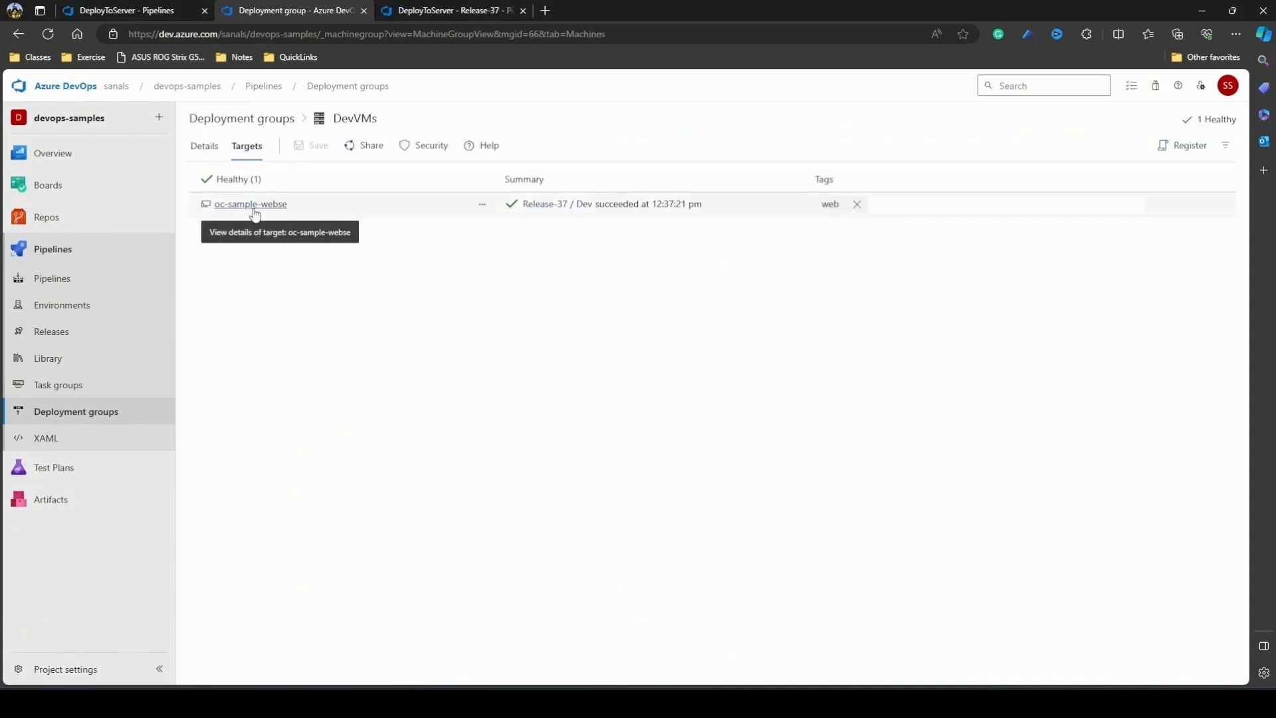
left_click(205, 146)
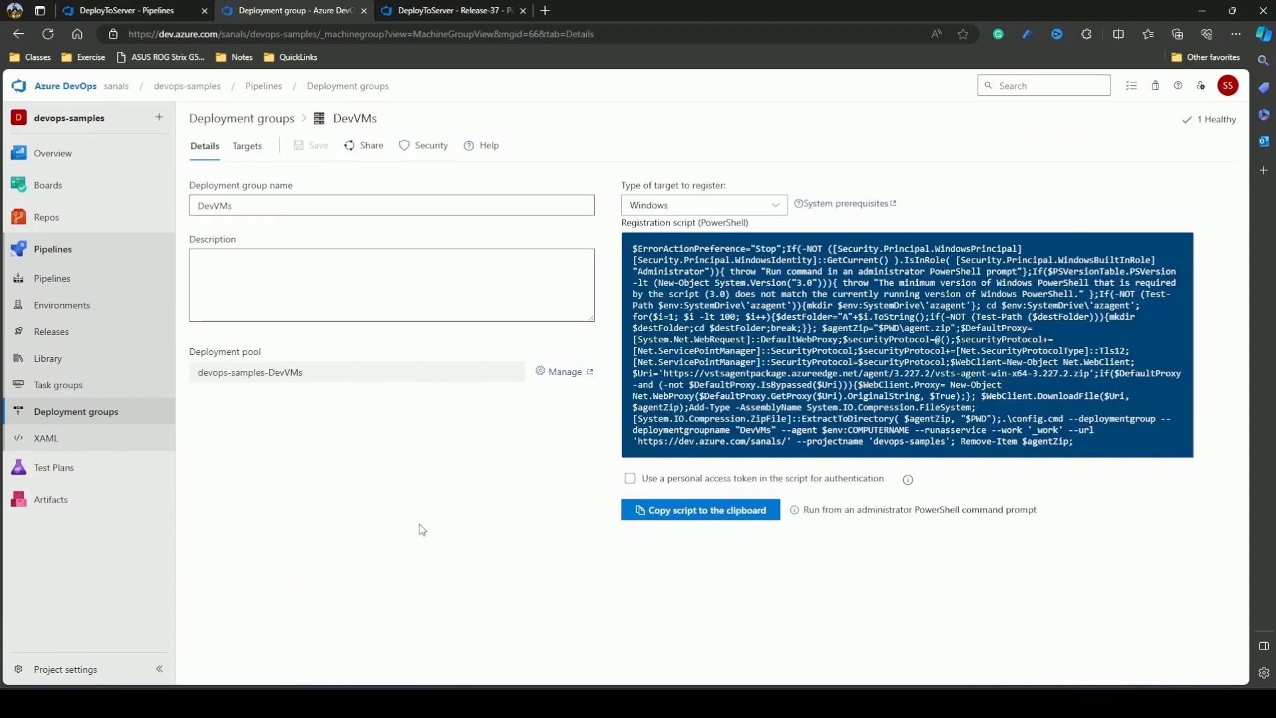